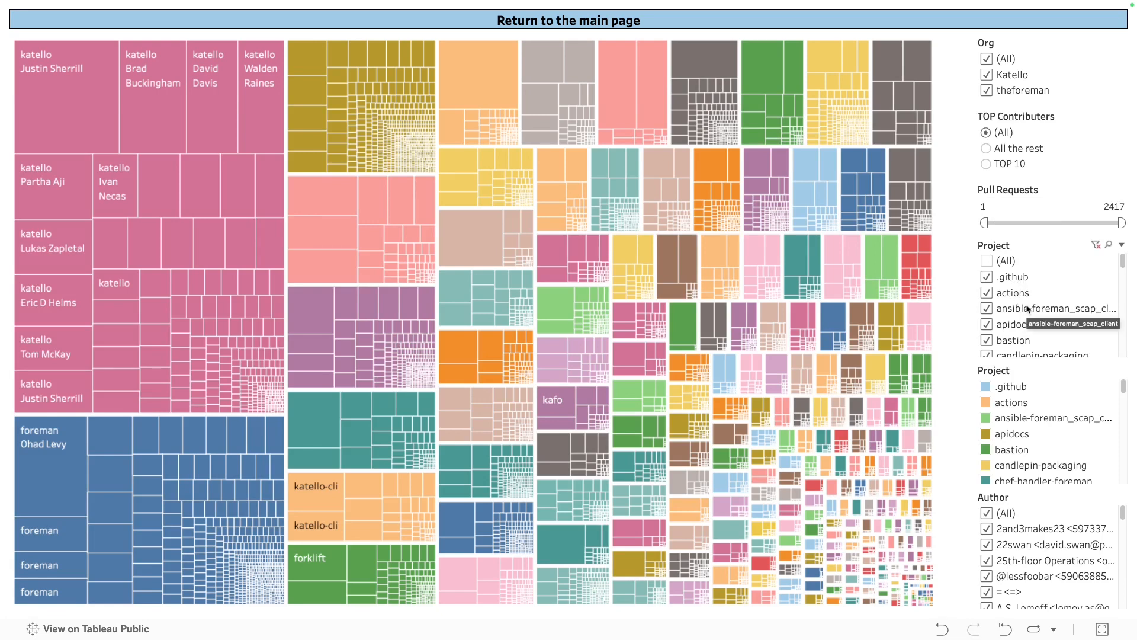
# Step: Highlight apidocs, ansible-foreman_scap_client and actions one at a time in the treemap, clear the highlight, and look through the Author list
pyautogui.click(1021, 436)
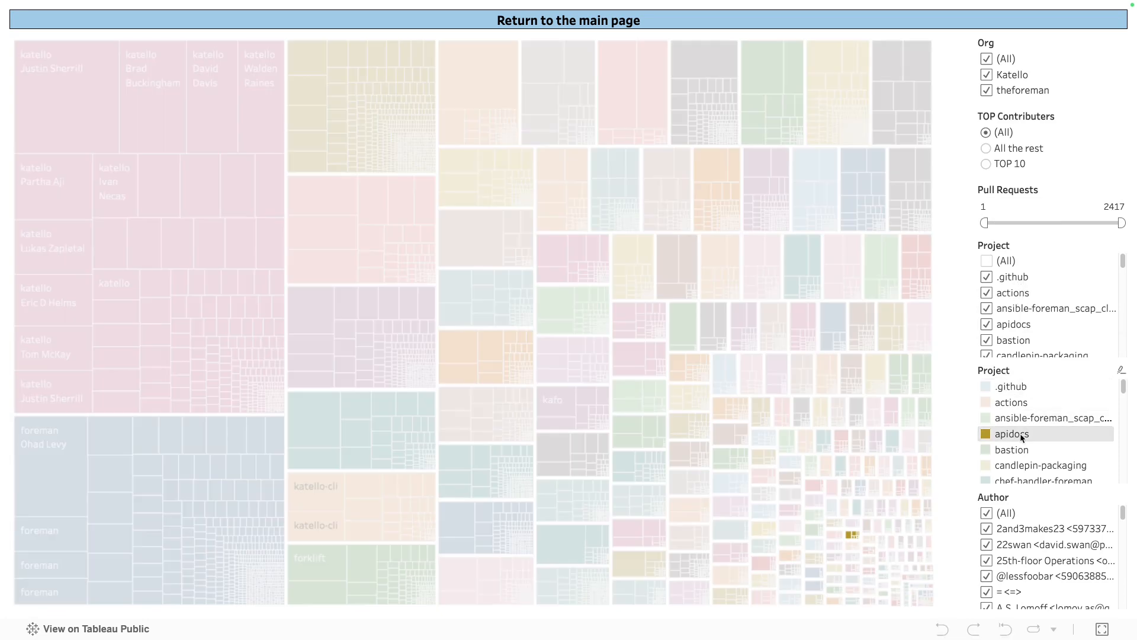
pyautogui.click(1018, 418)
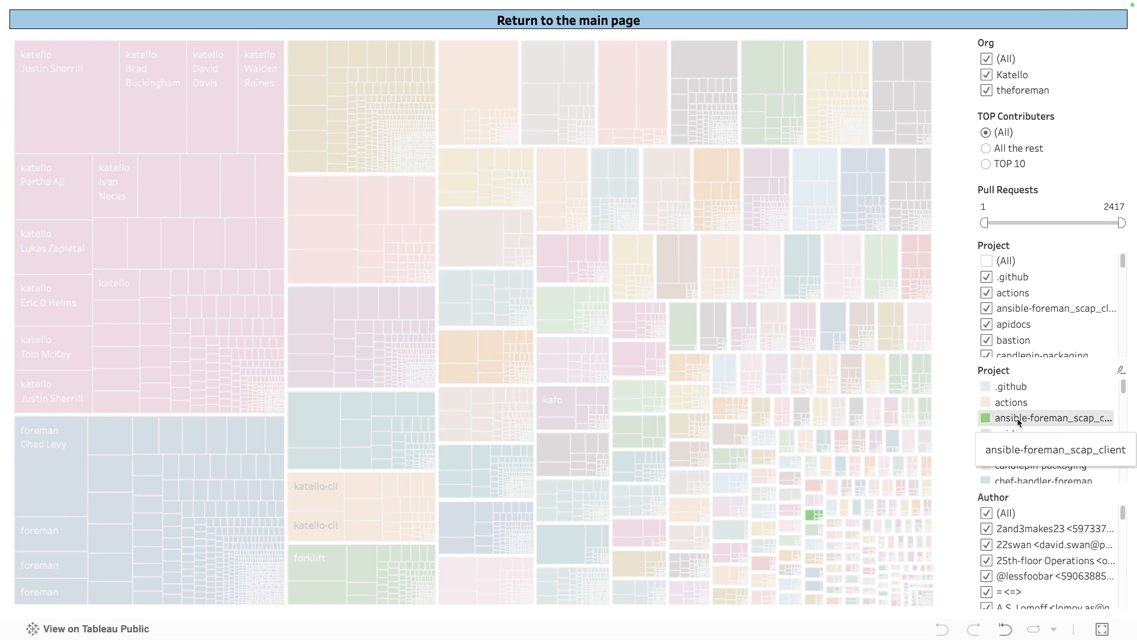
pyautogui.click(1011, 402)
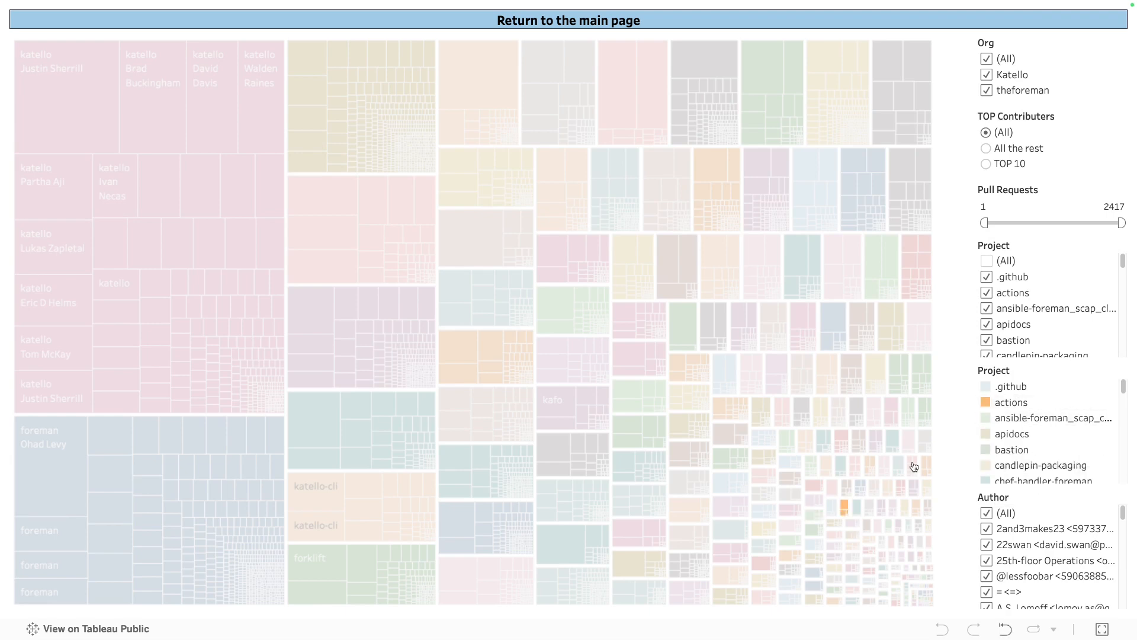
pyautogui.click(1043, 467)
pyautogui.scroll(-3, 1019, 421)
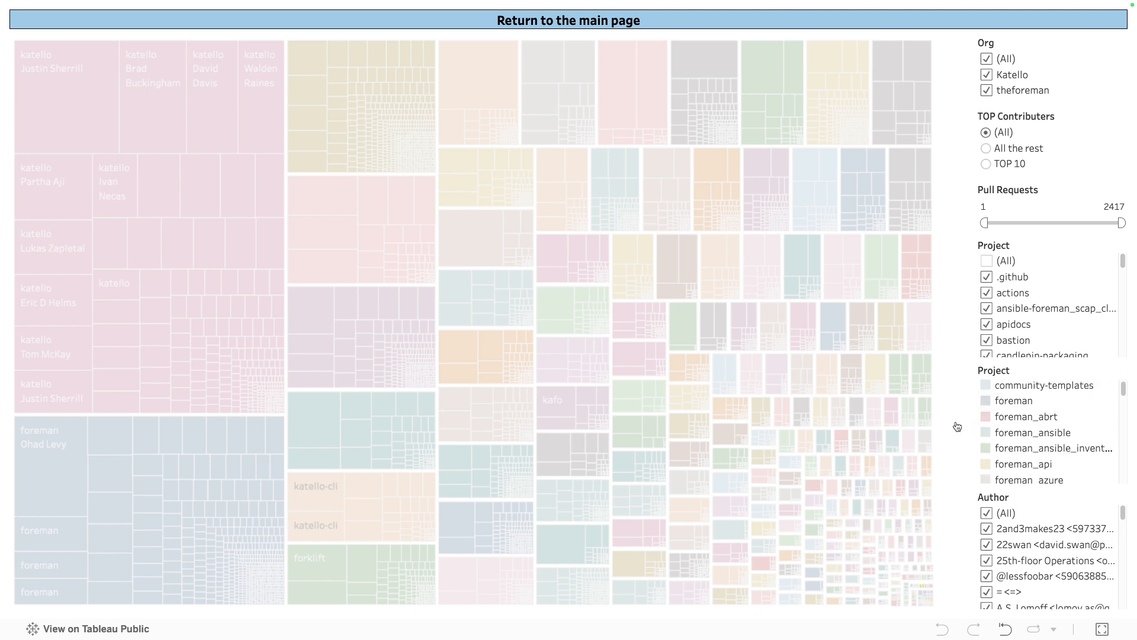
pyautogui.click(1005, 504)
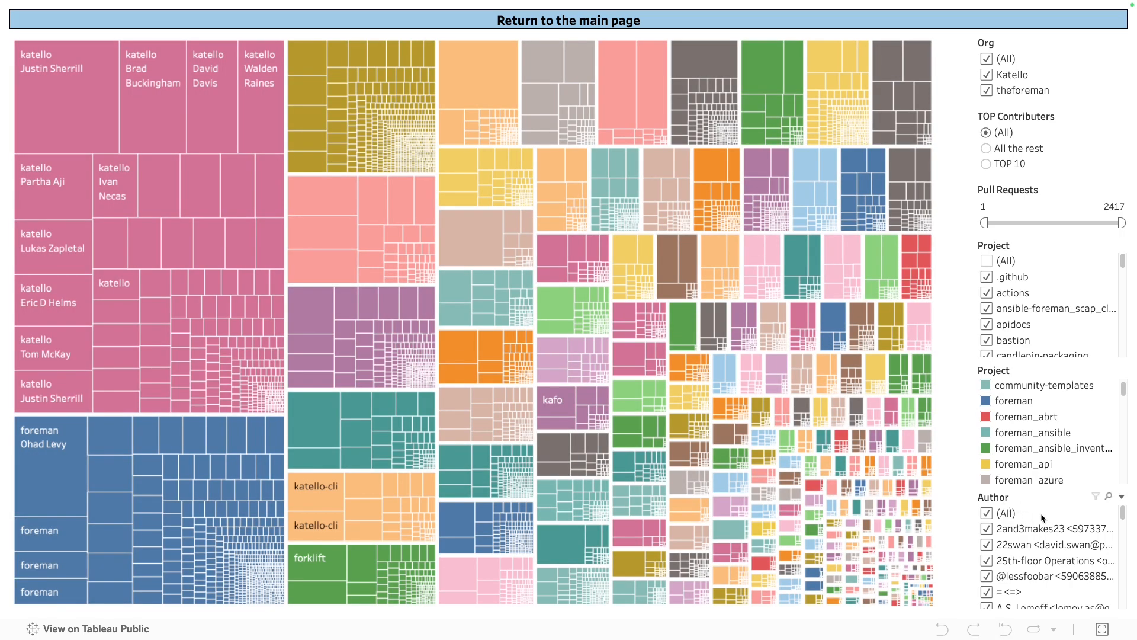
pyautogui.scroll(-5, 1047, 536)
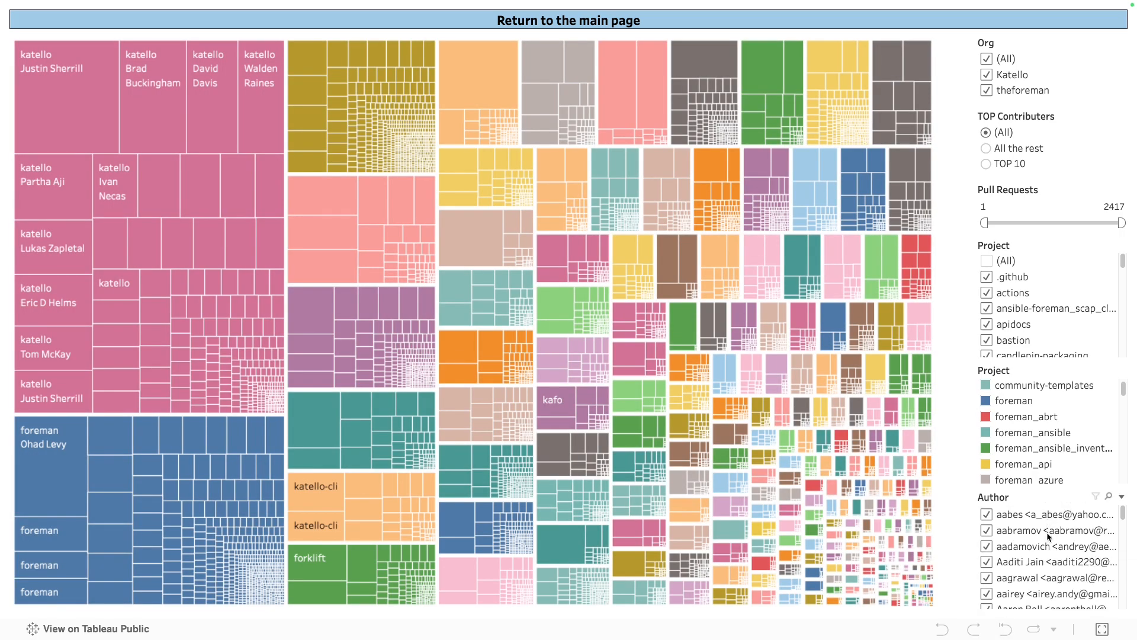
pyautogui.scroll(-1, 1047, 537)
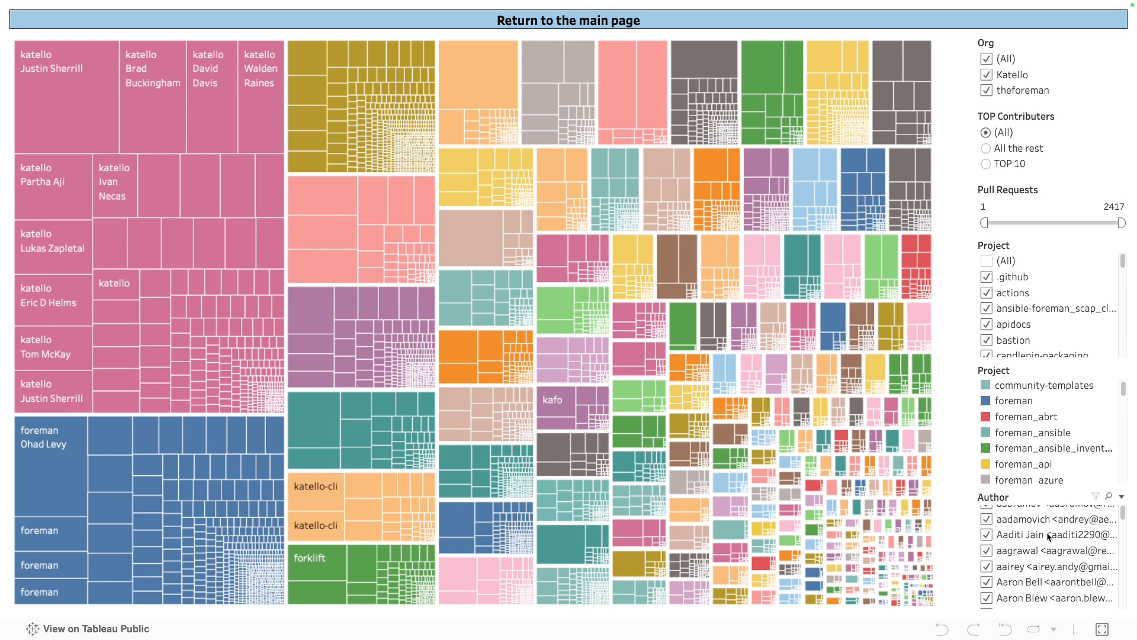
pyautogui.scroll(6, 1047, 537)
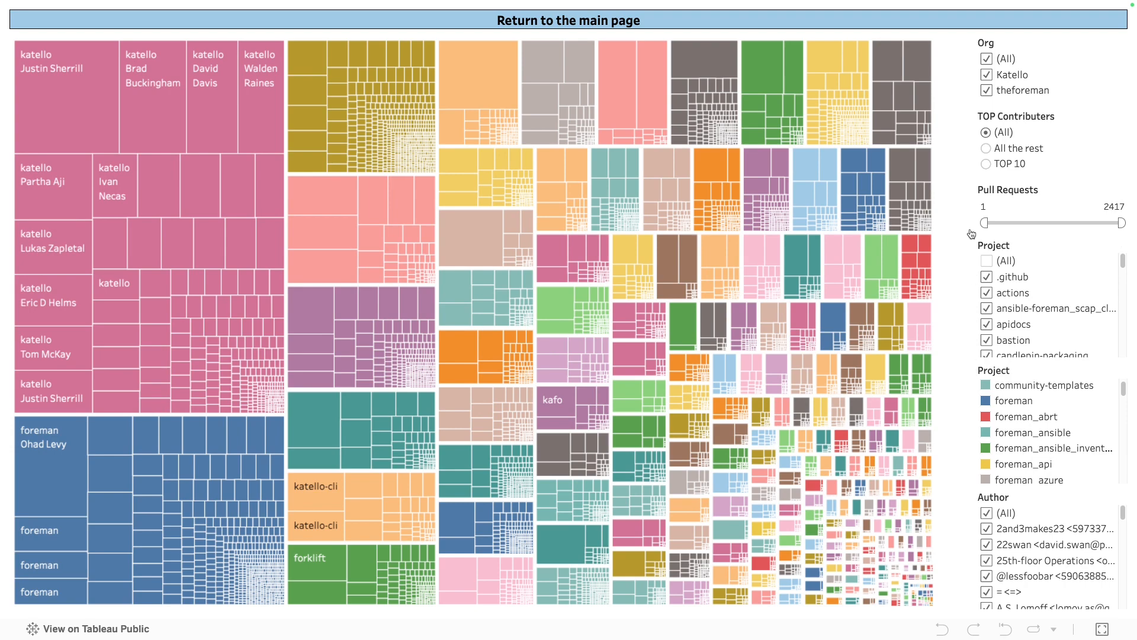
# Step: Limit the treemap to the TOP 10 contributors and exclude the theforeman organization
pyautogui.click(986, 165)
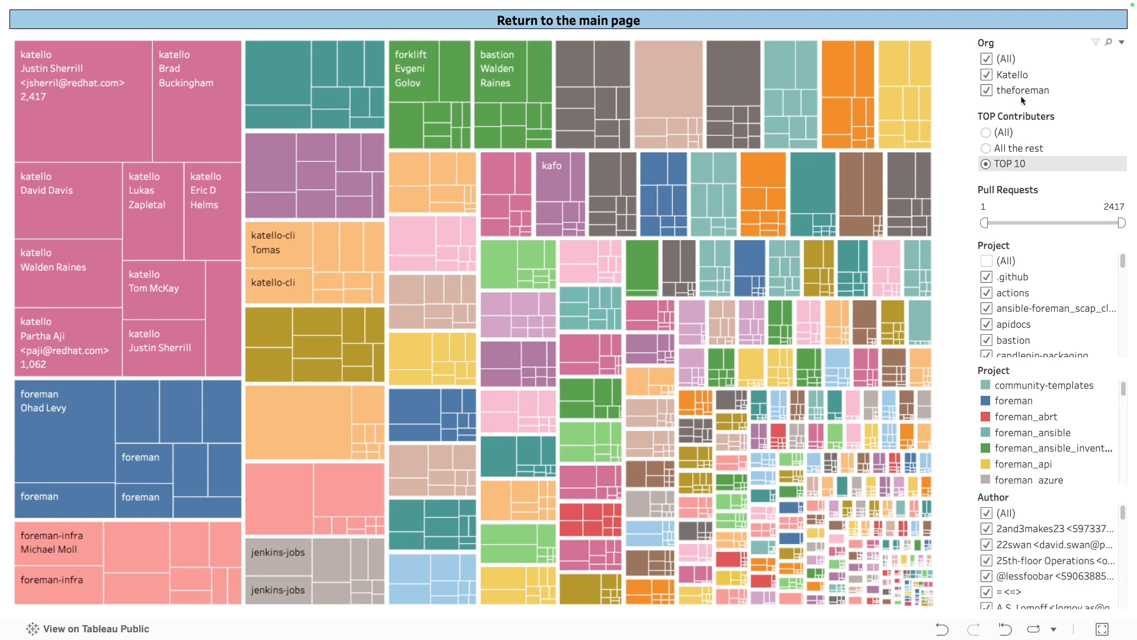
pyautogui.click(986, 90)
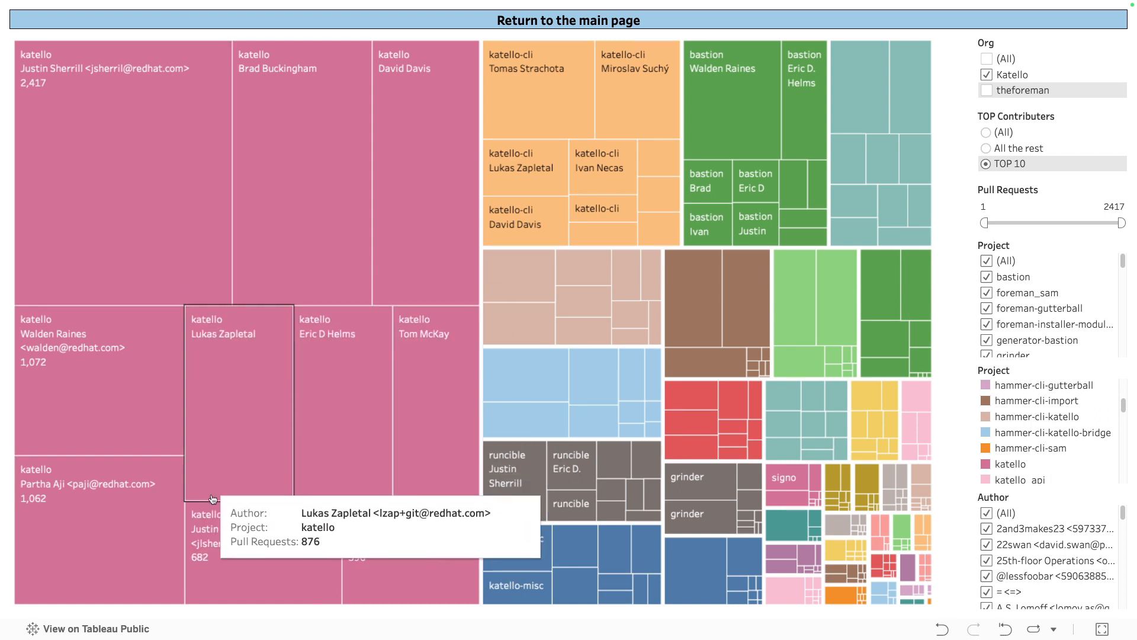
# Step: Select the same contributor's two katello tiles (2,417 and 682) together to view their combined pull requests, and clear the selection
pyautogui.click(241, 555)
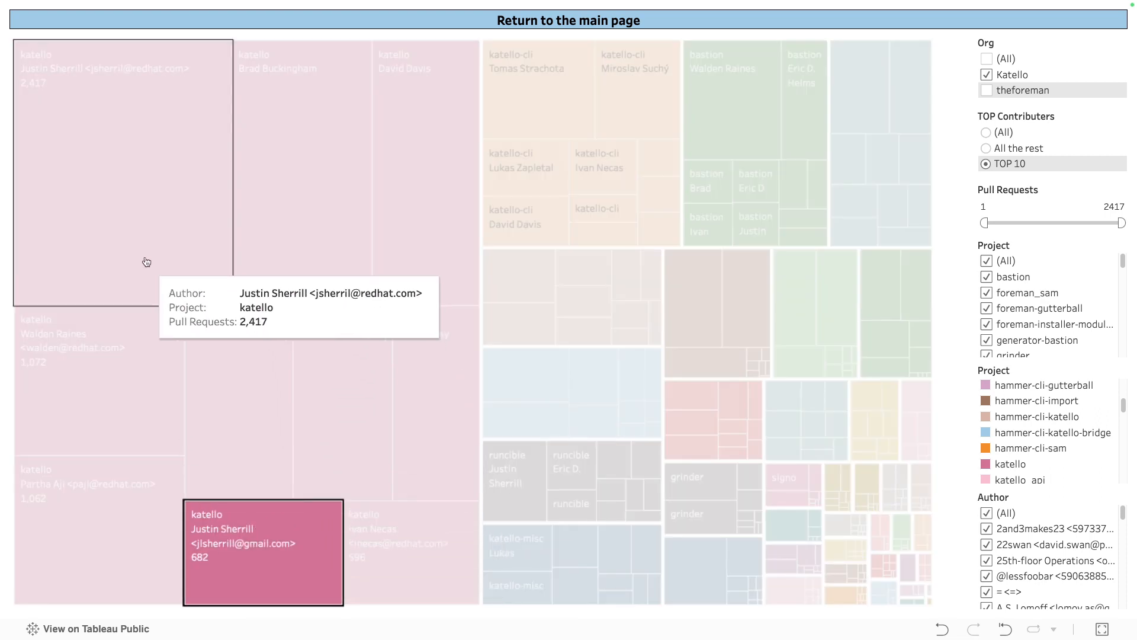
pyautogui.keyDown('ctrl'); pyautogui.click(133, 201); pyautogui.keyUp('ctrl')
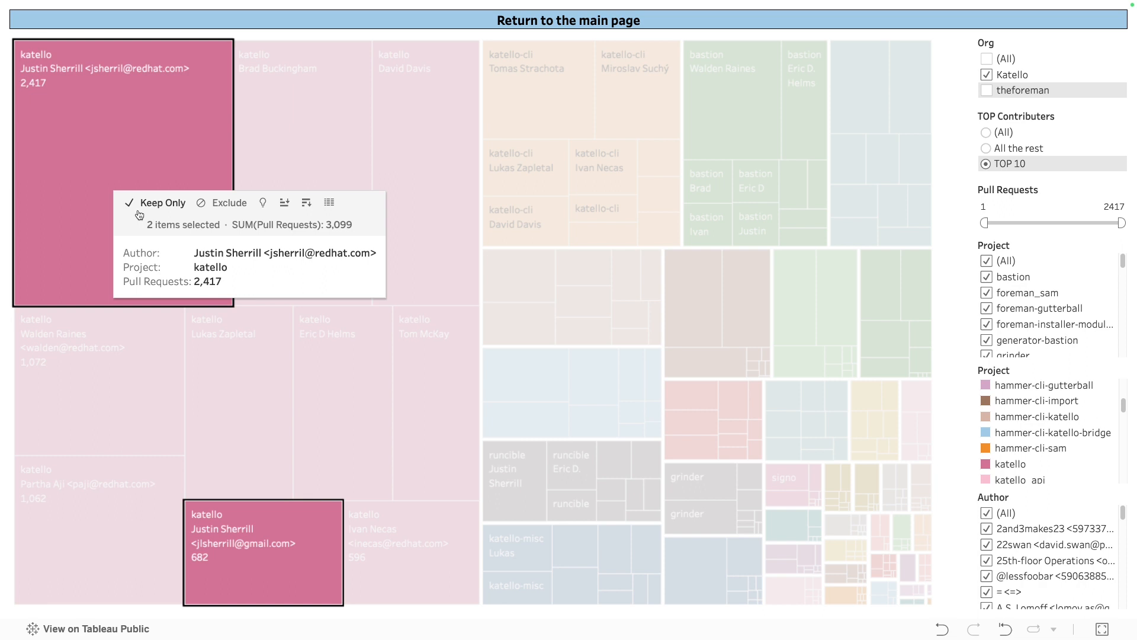
pyautogui.click(86, 227)
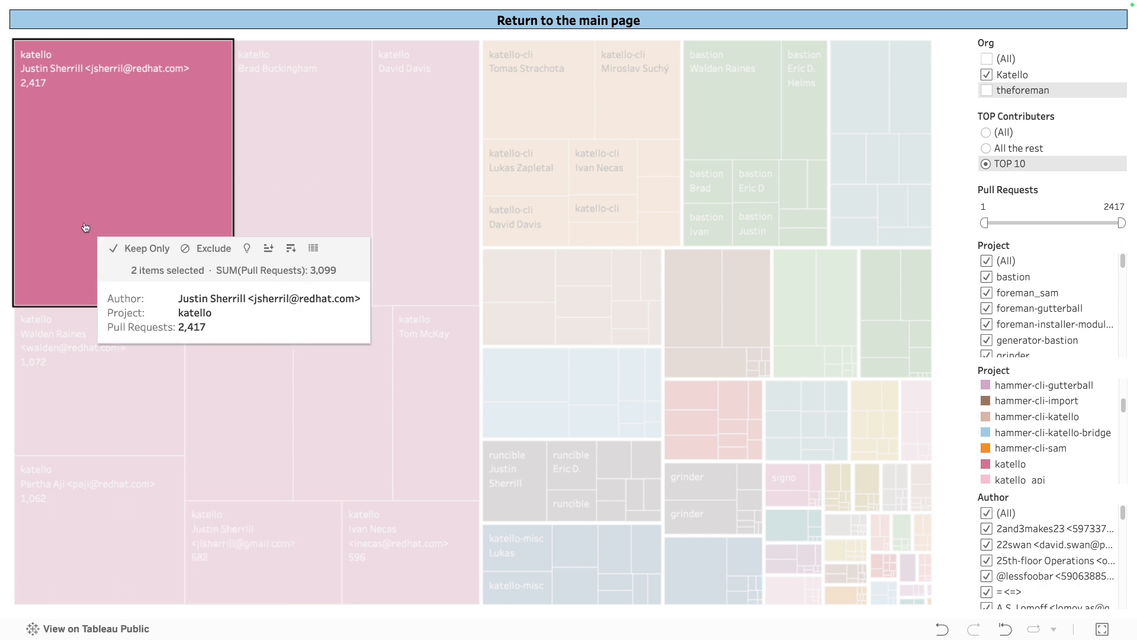
pyautogui.click(86, 228)
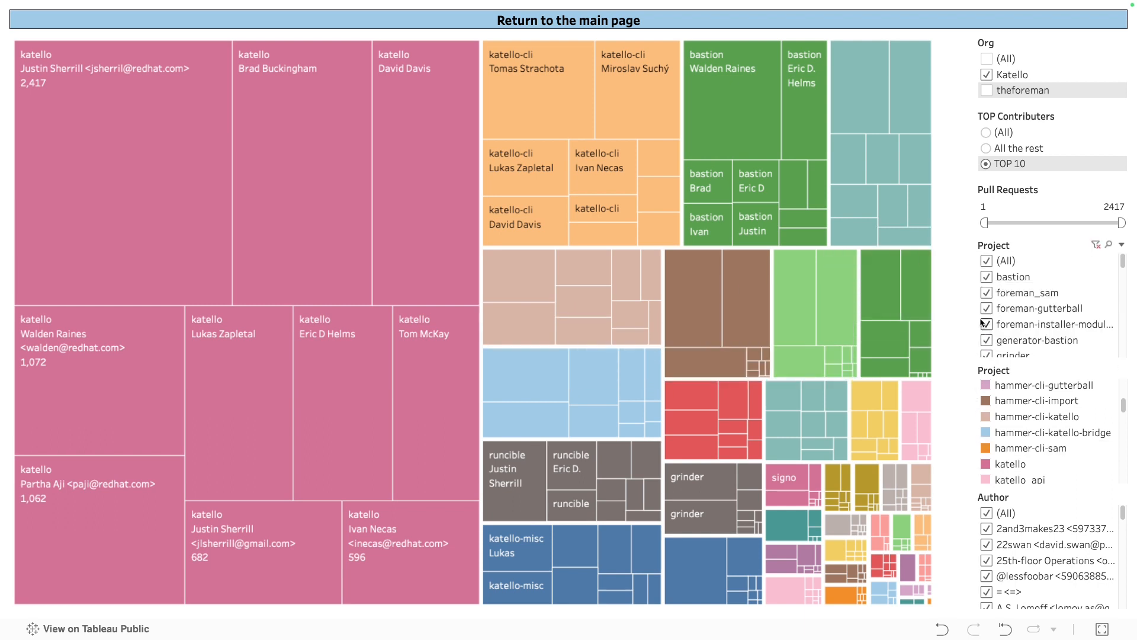
# Step: Clear all projects from the Project filter, search it for "katello", and include only the katello project
pyautogui.click(986, 260)
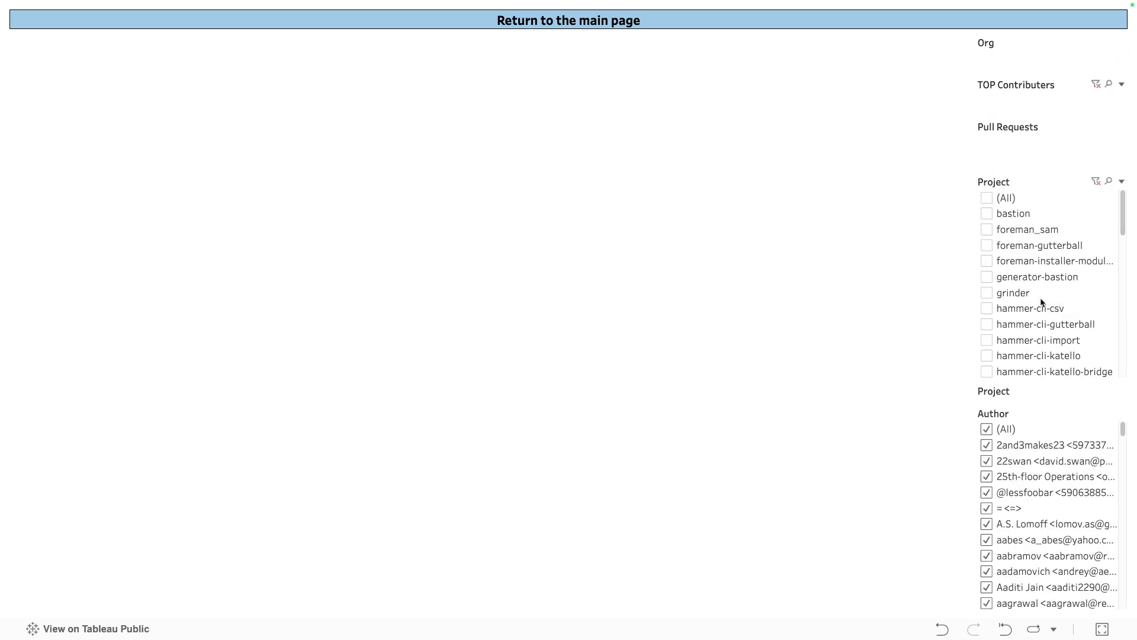
pyautogui.click(1109, 182)
pyautogui.write('katello')
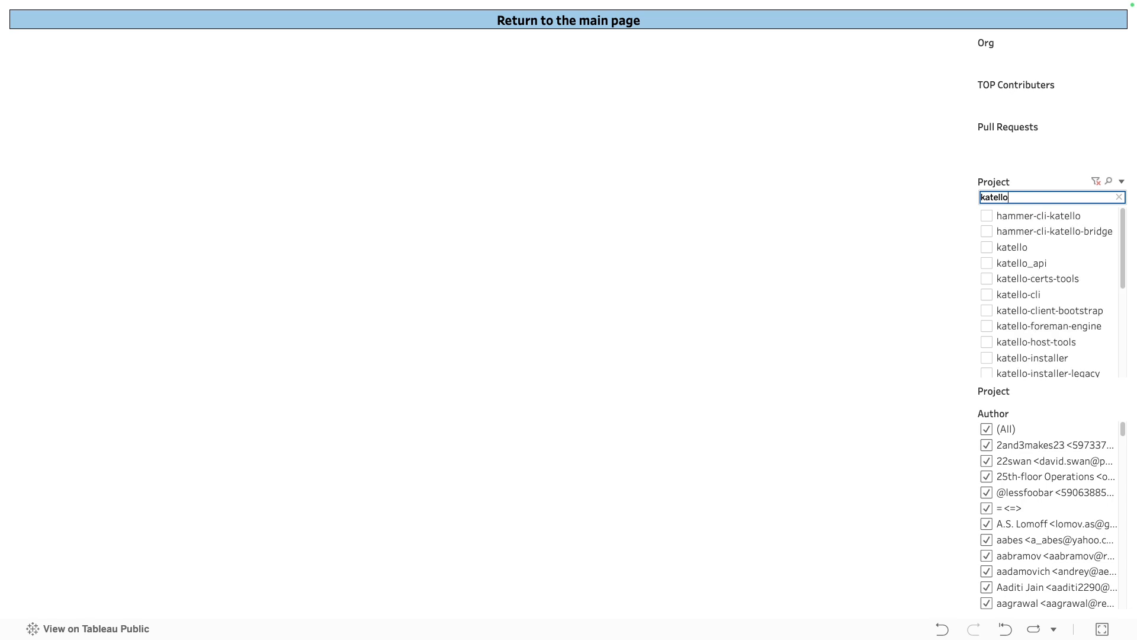
pyautogui.click(986, 246)
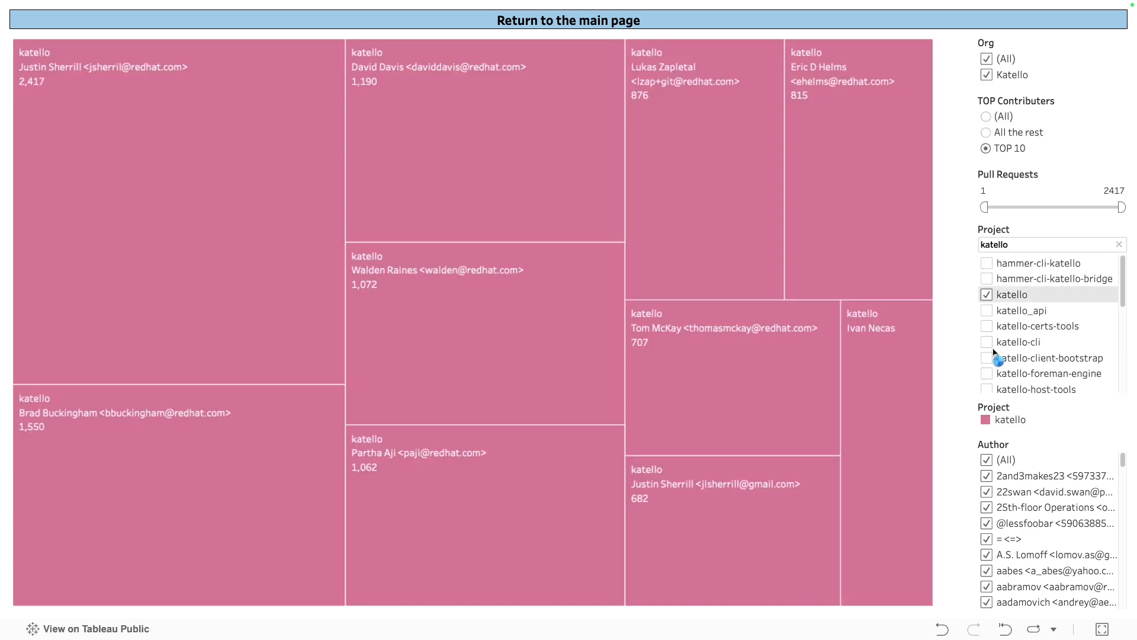
# Step: Add katello_api, katello-cli, katello-packaging, katello-utils and katello.org to the Project filter
pyautogui.click(986, 310)
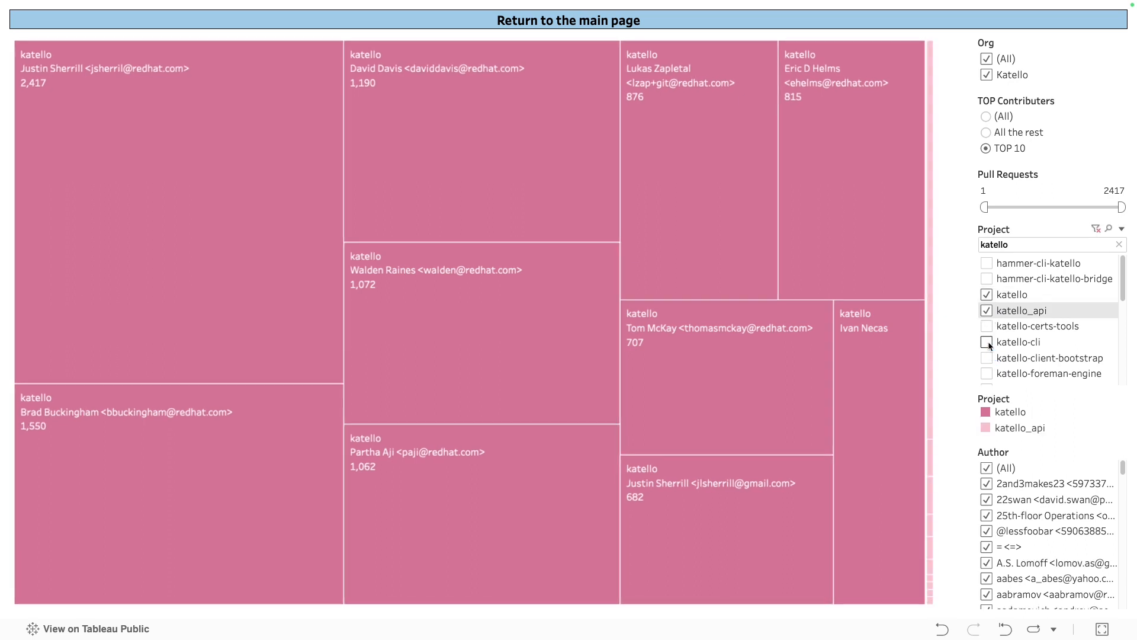
pyautogui.scroll(-3, 1069, 332)
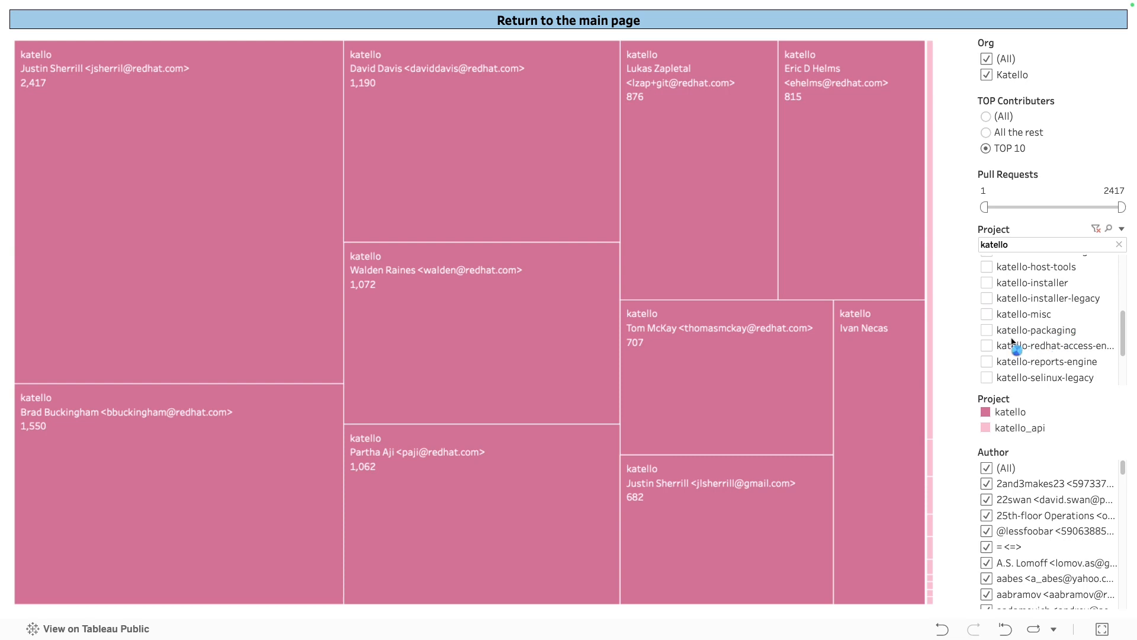
pyautogui.click(987, 330)
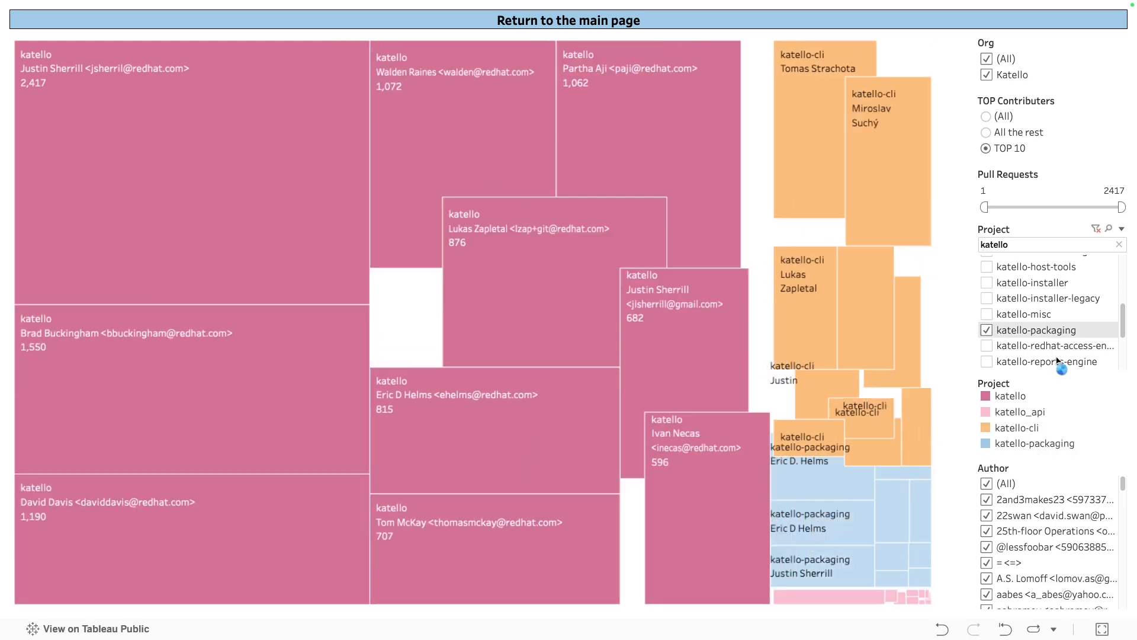
pyautogui.scroll(-2, 1036, 337)
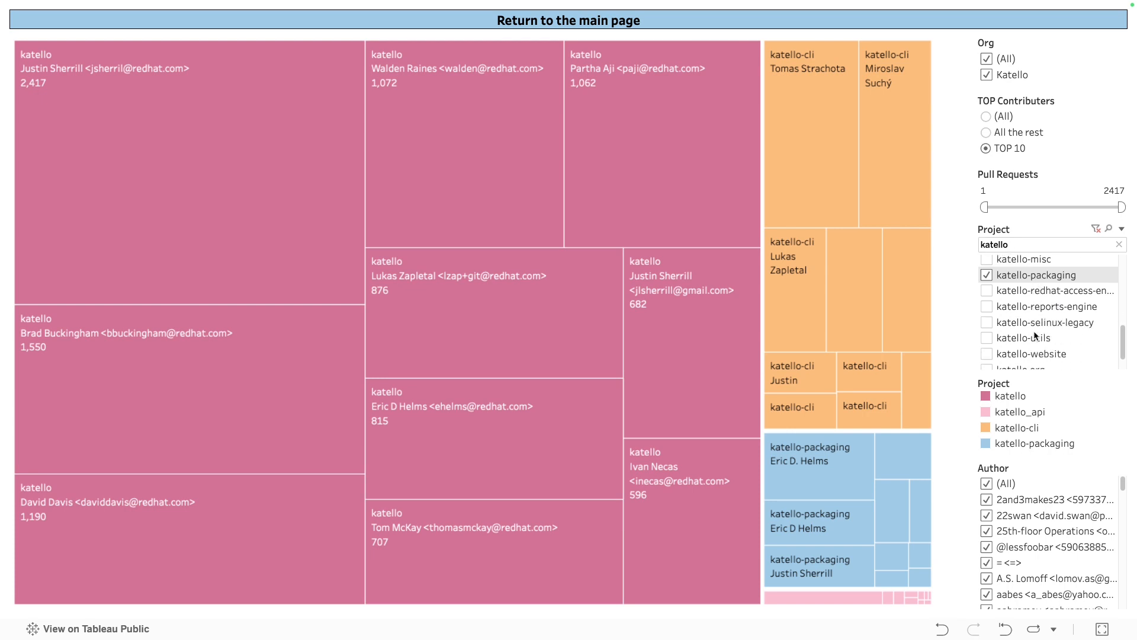
pyautogui.click(988, 325)
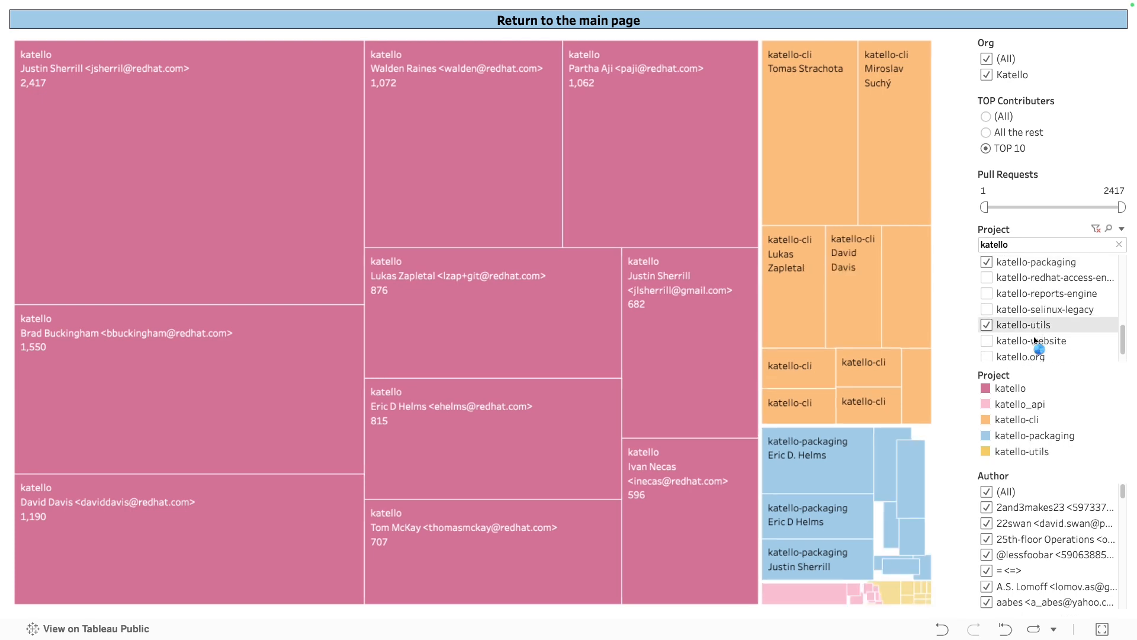
pyautogui.scroll(-1, 1042, 332)
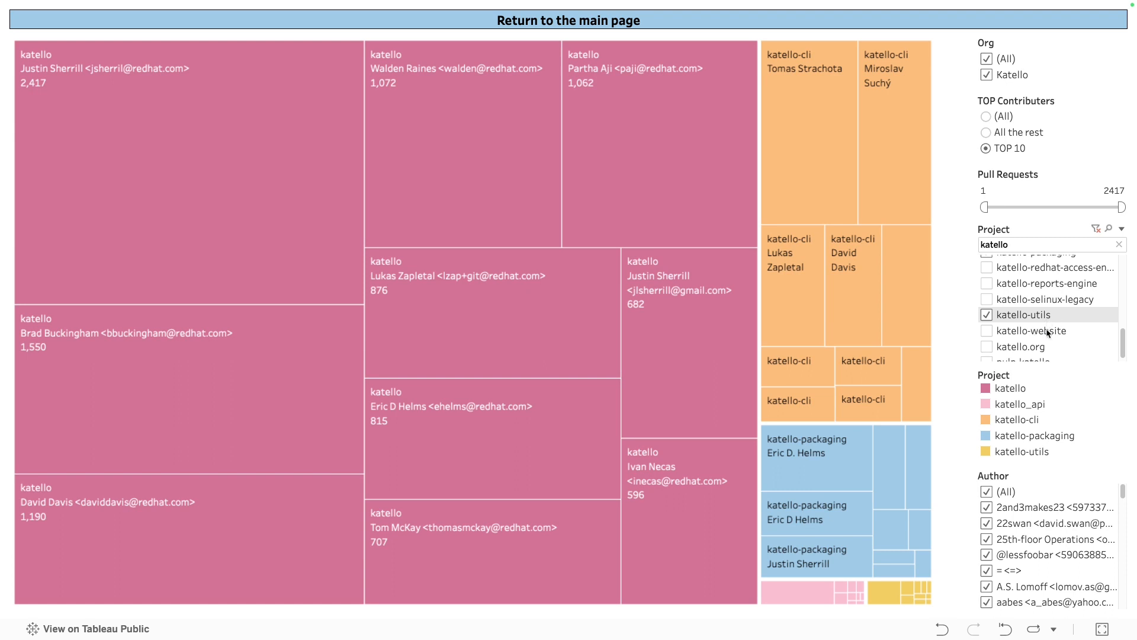
pyautogui.click(989, 340)
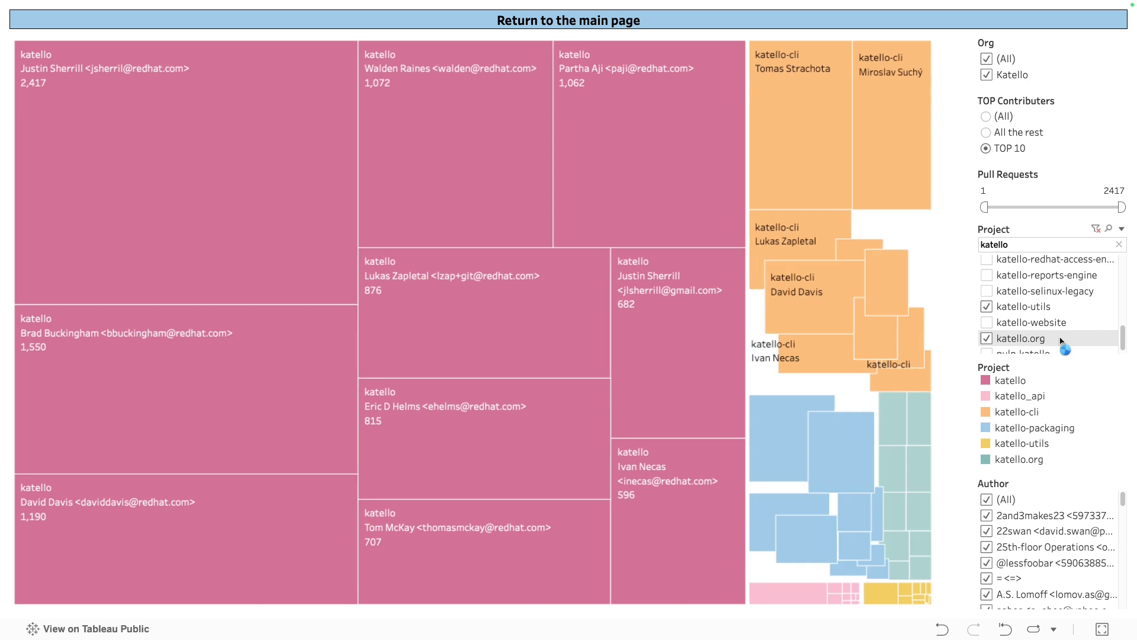
pyautogui.scroll(5, 1046, 308)
pyautogui.scroll(2, 1047, 308)
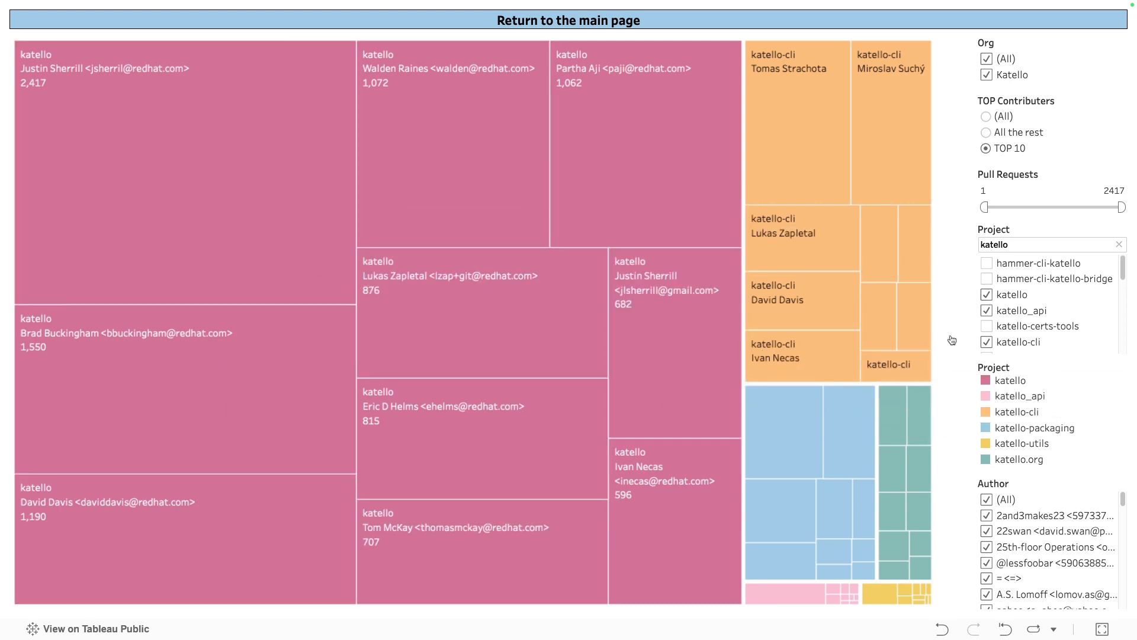
# Step: Remove the katello project from the filter to view the remaining Katello projects, and revert all dashboard filters
pyautogui.click(987, 294)
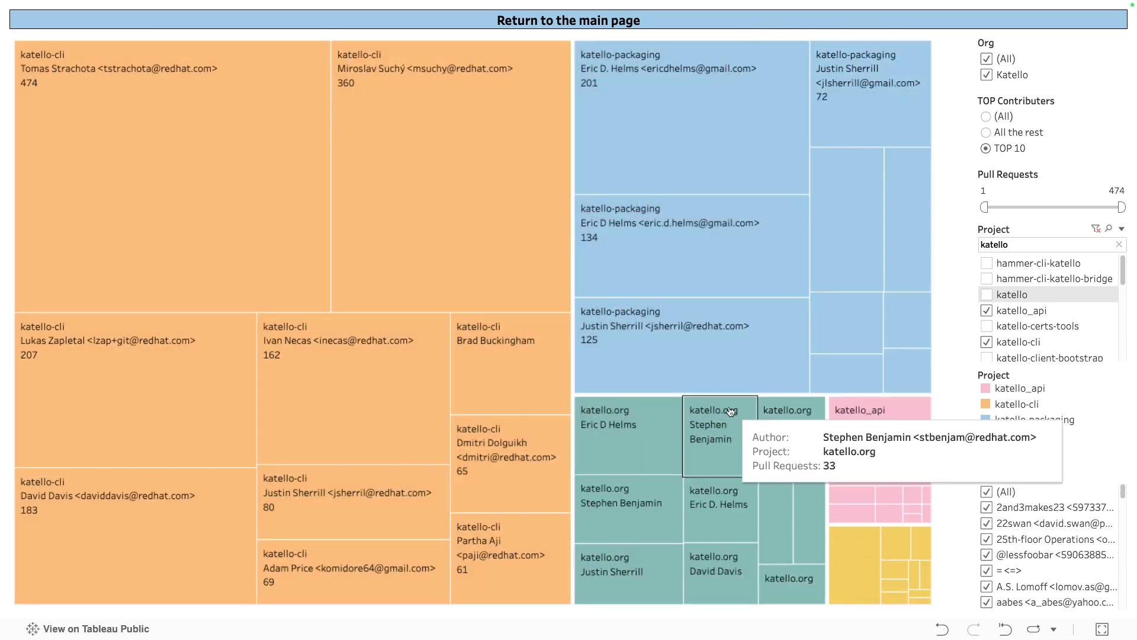
pyautogui.moveTo(825, 297)
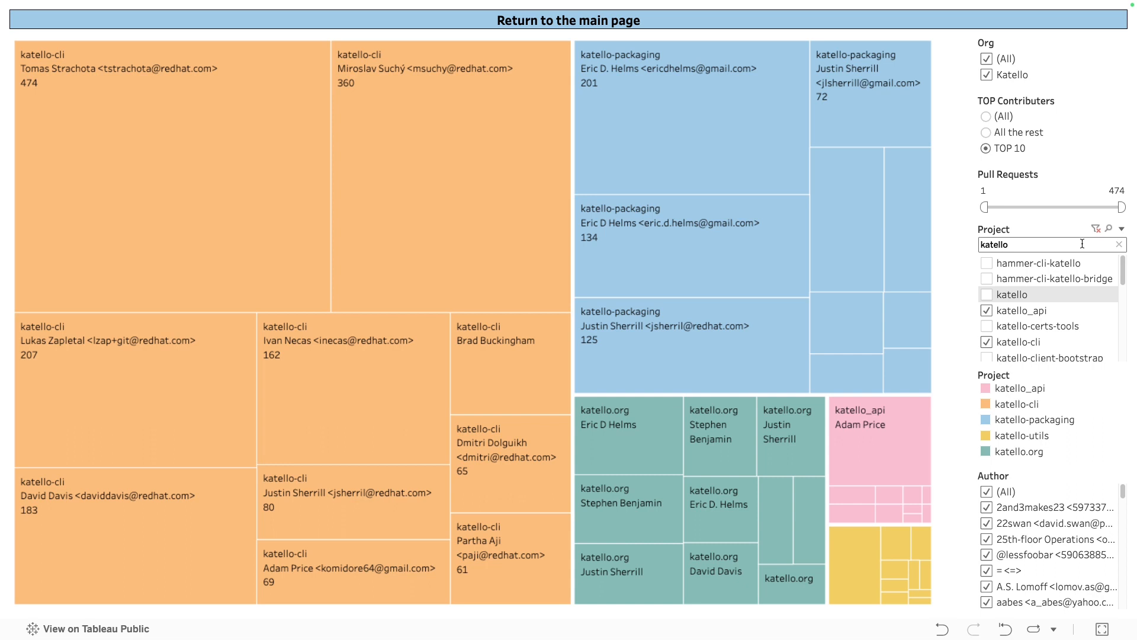
pyautogui.click(1007, 632)
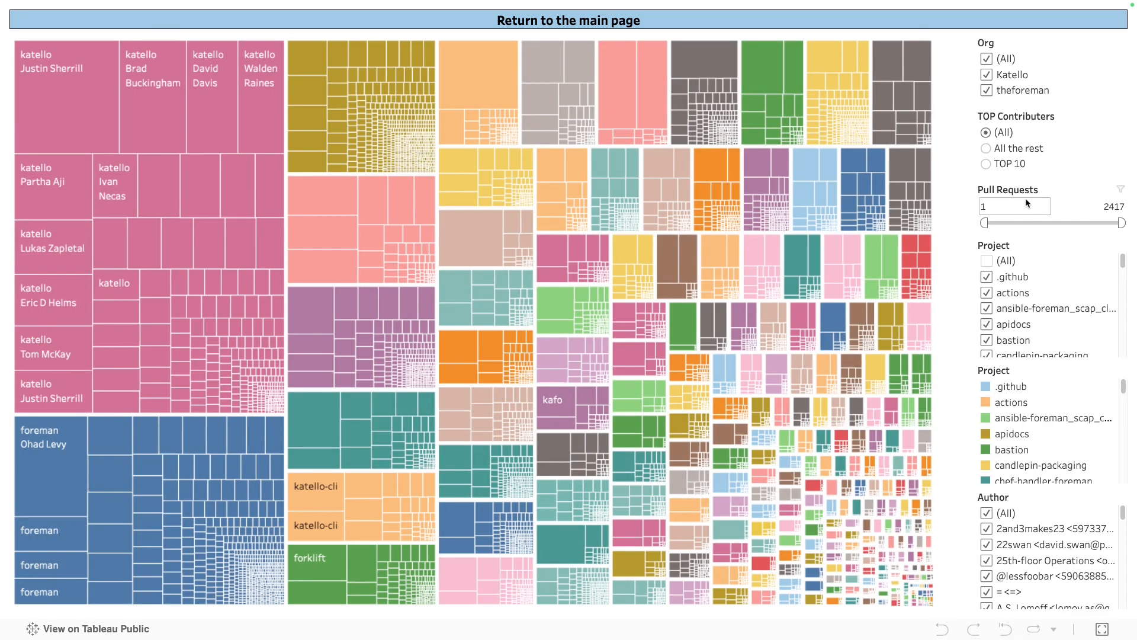
# Step: Exclude the Katello organization and raise the minimum of the Pull Requests range to 321
pyautogui.click(987, 76)
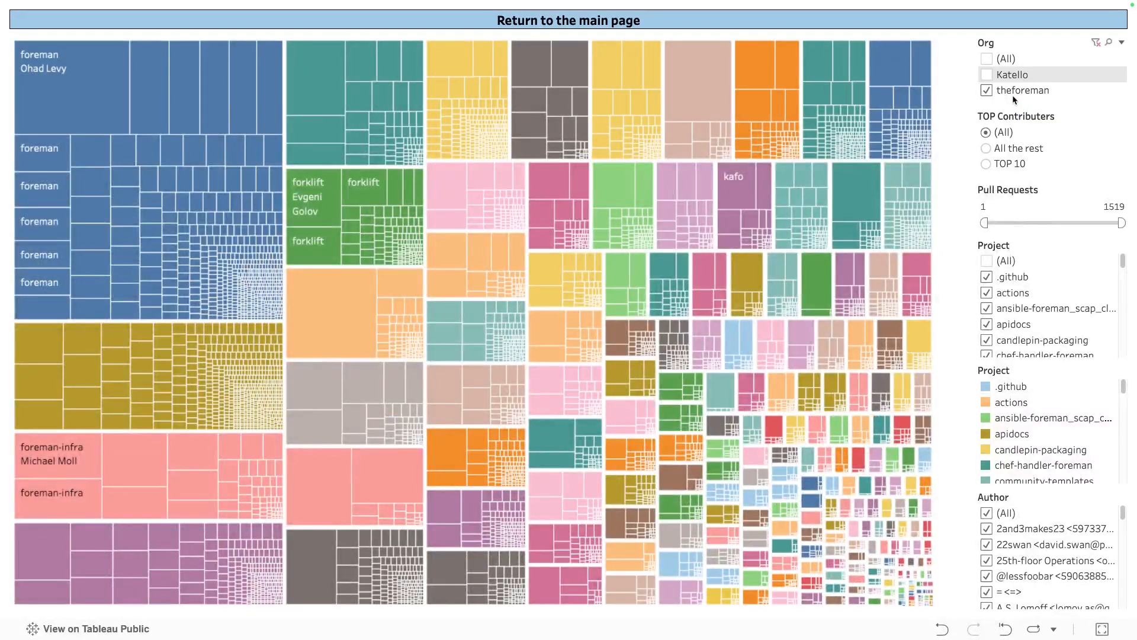
pyautogui.moveTo(90, 100)
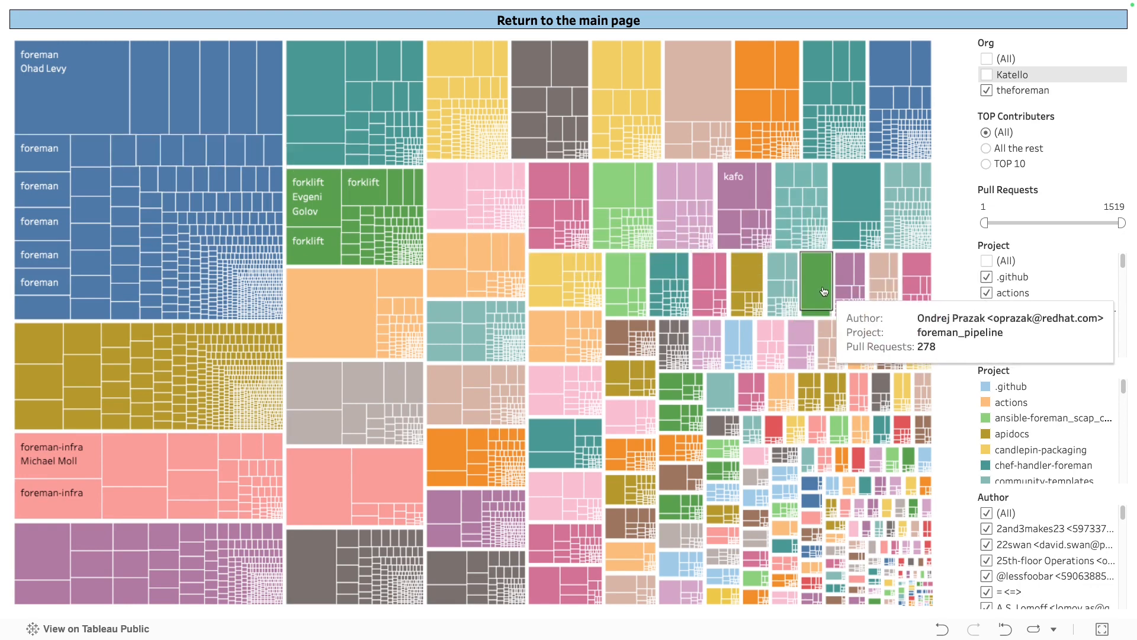
pyautogui.moveTo(985, 223); pyautogui.dragTo(1012, 224)
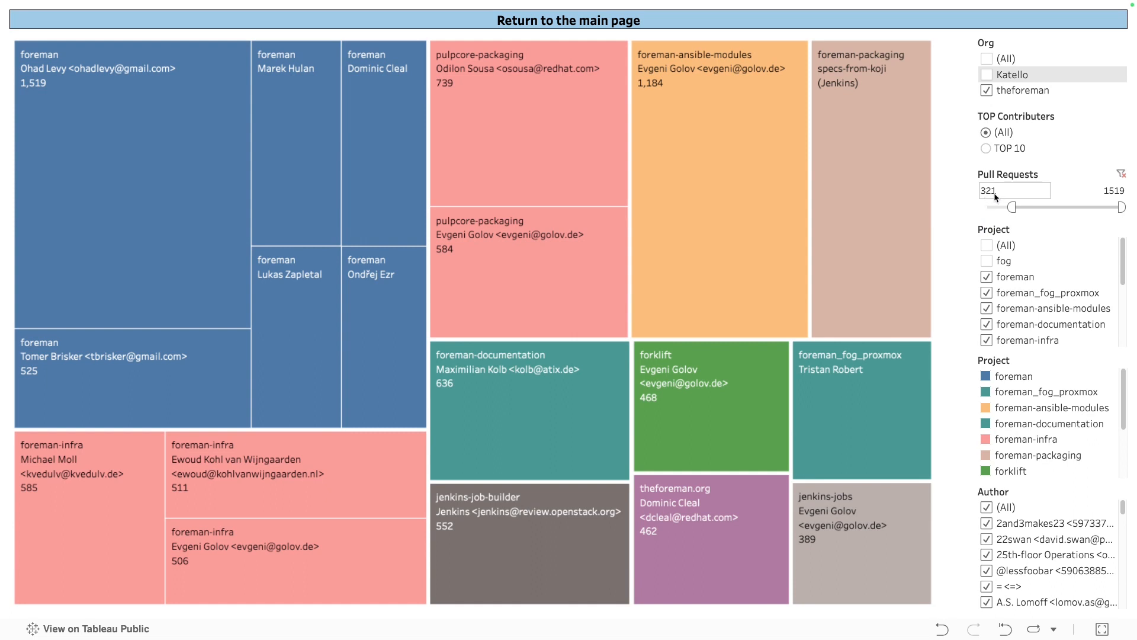
# Step: Examine the contributors' pull request details in the foreman project and highlight all of that project's tiles
pyautogui.moveTo(232, 202)
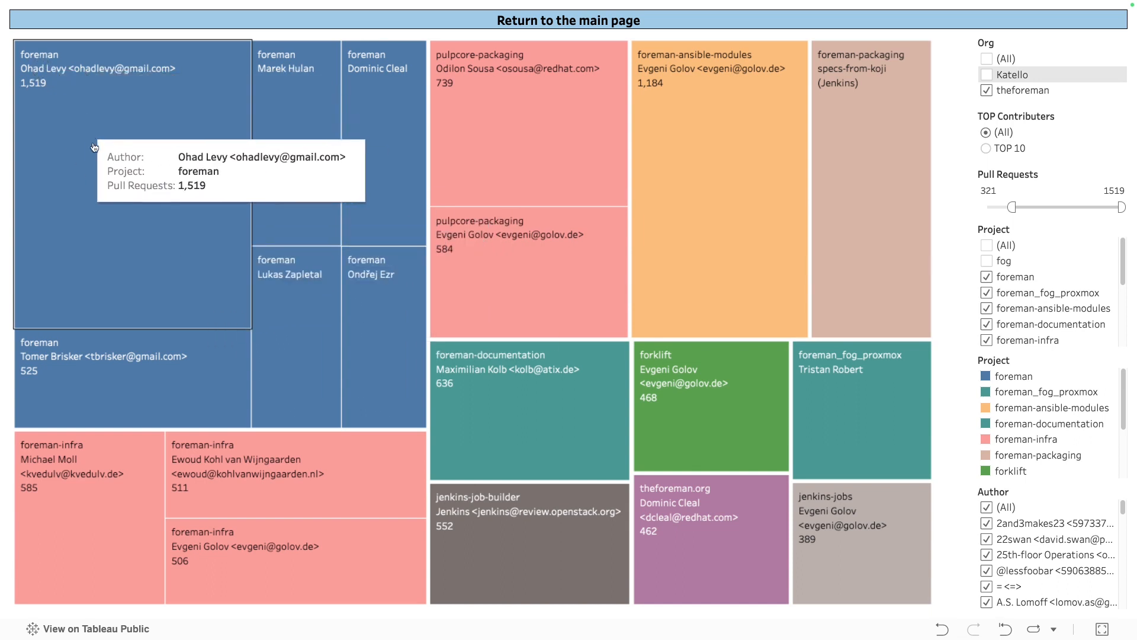
pyautogui.moveTo(315, 375)
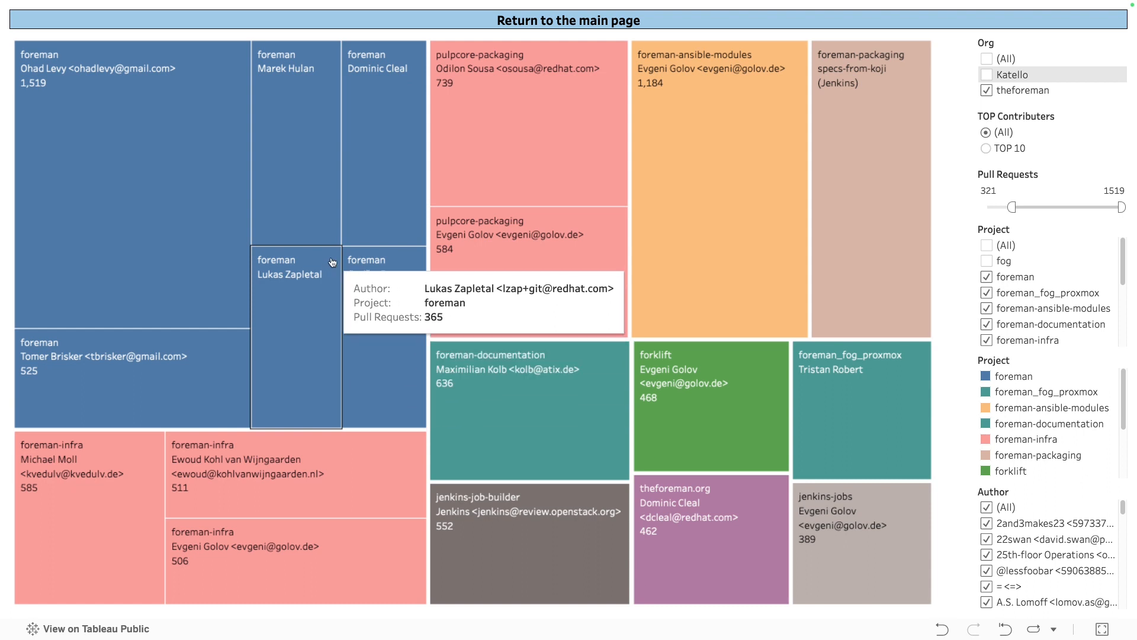
pyautogui.moveTo(281, 148)
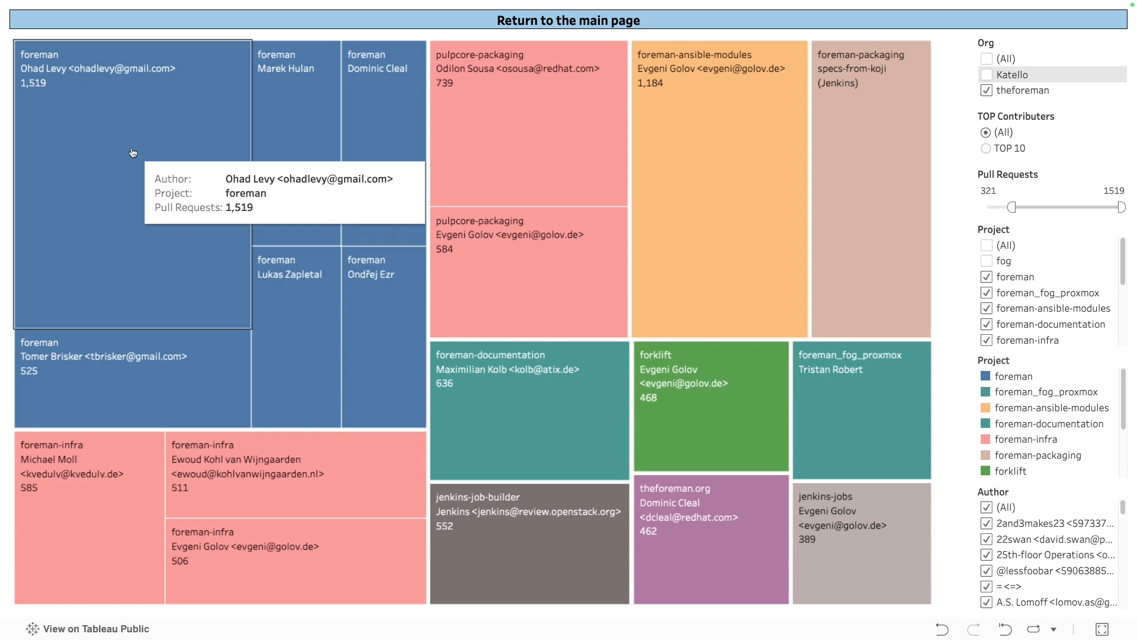
pyautogui.click(400, 367)
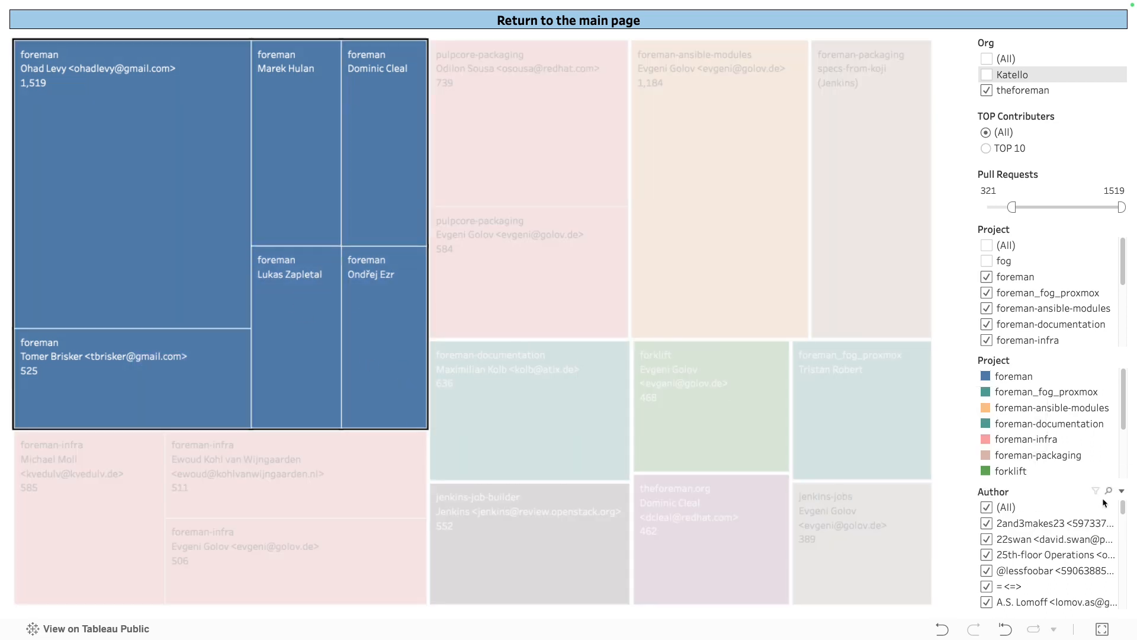
# Step: Include the fog project and Katello organization again, reset the Pull Requests range and clear the foreman tile highlight
pyautogui.click(986, 260)
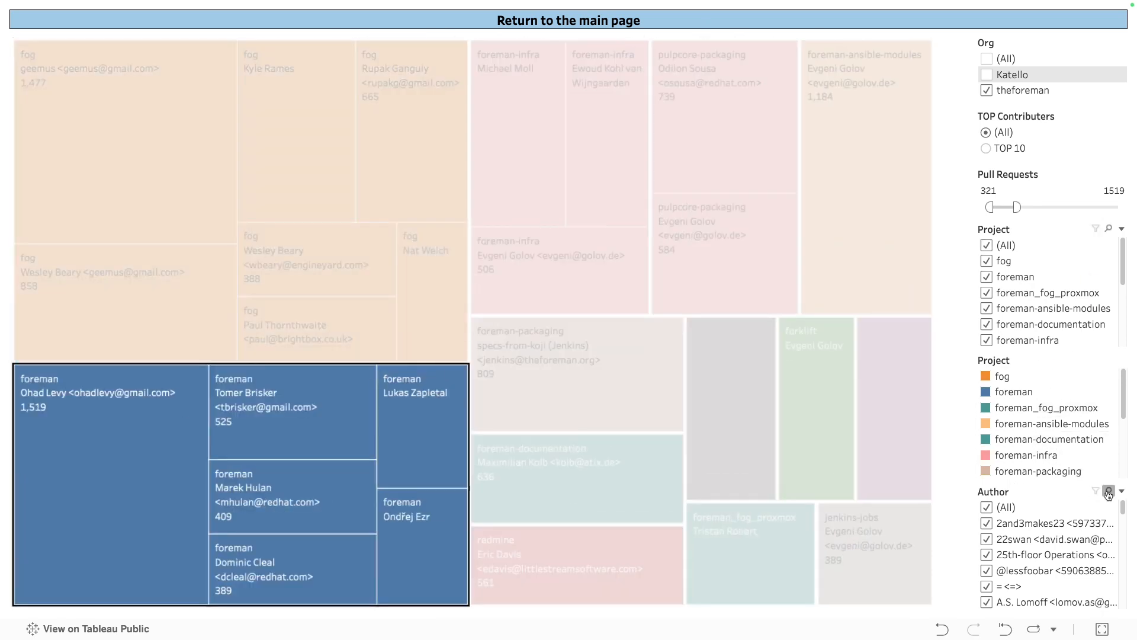
pyautogui.click(987, 73)
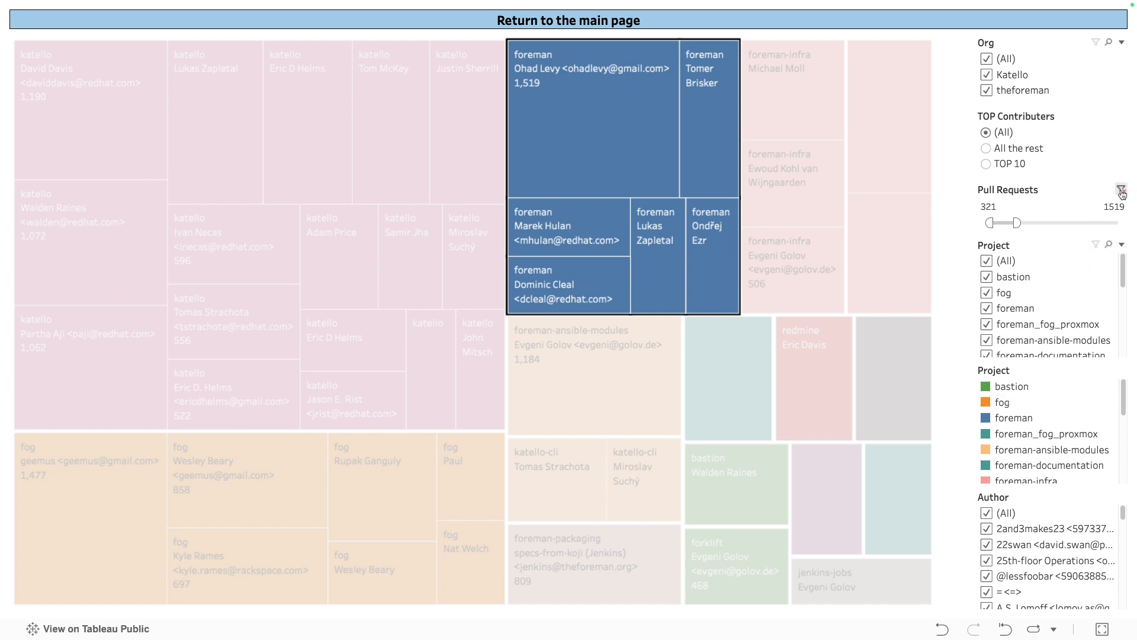
pyautogui.click(1124, 196)
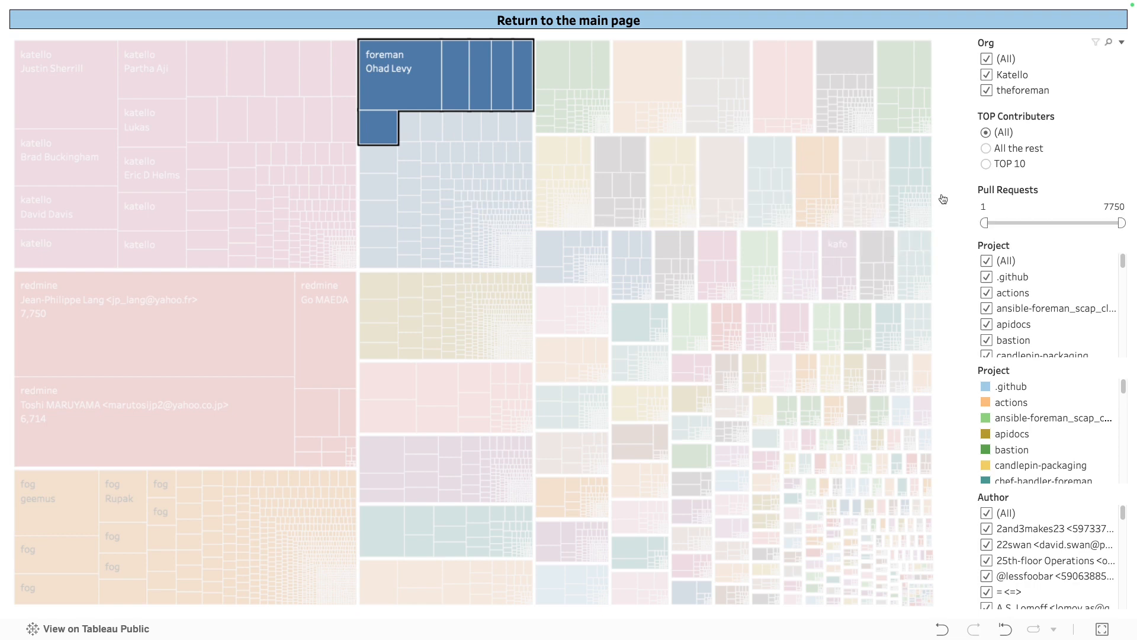
pyautogui.click(949, 324)
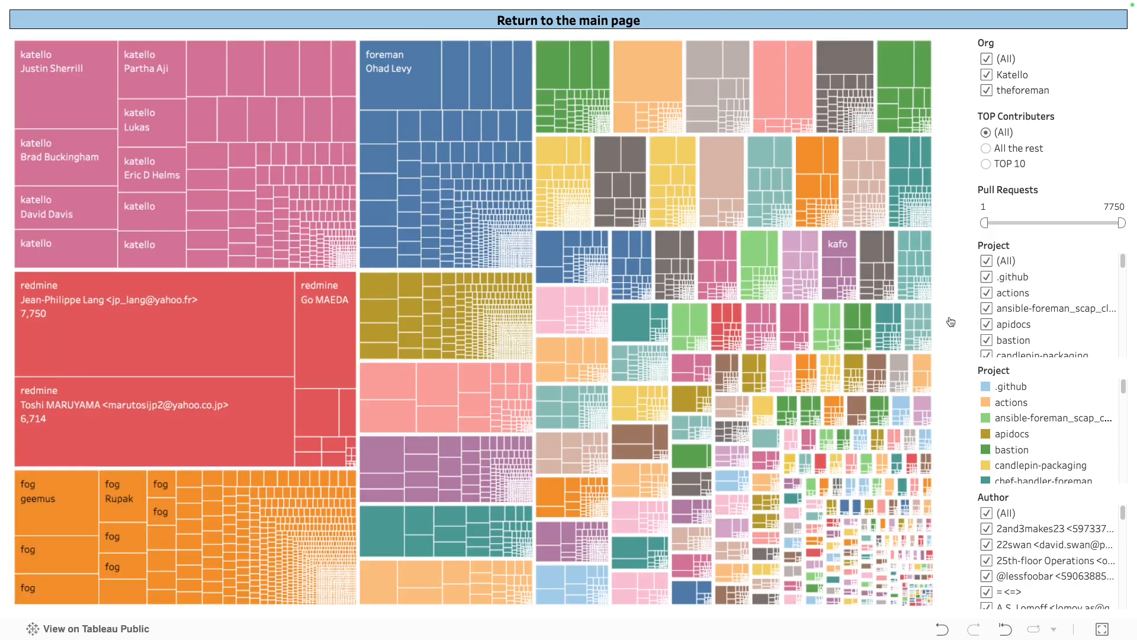
# Step: Deselect all authors, search the Author filter for a contributor's first name and include the five entries belonging to that contributor
pyautogui.click(986, 513)
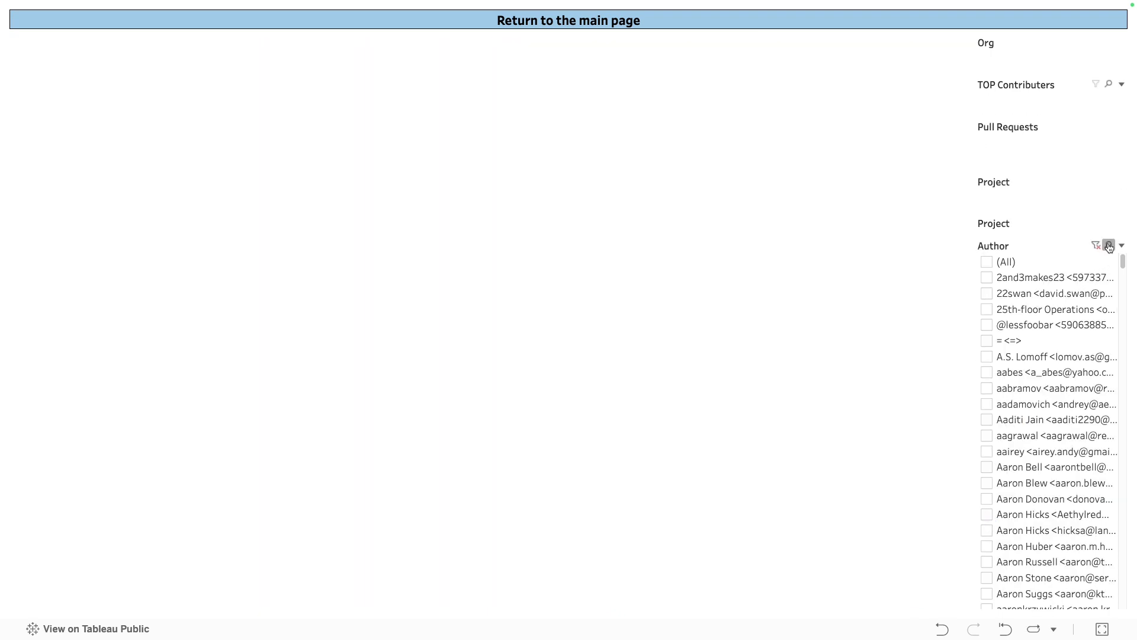
pyautogui.click(1108, 247)
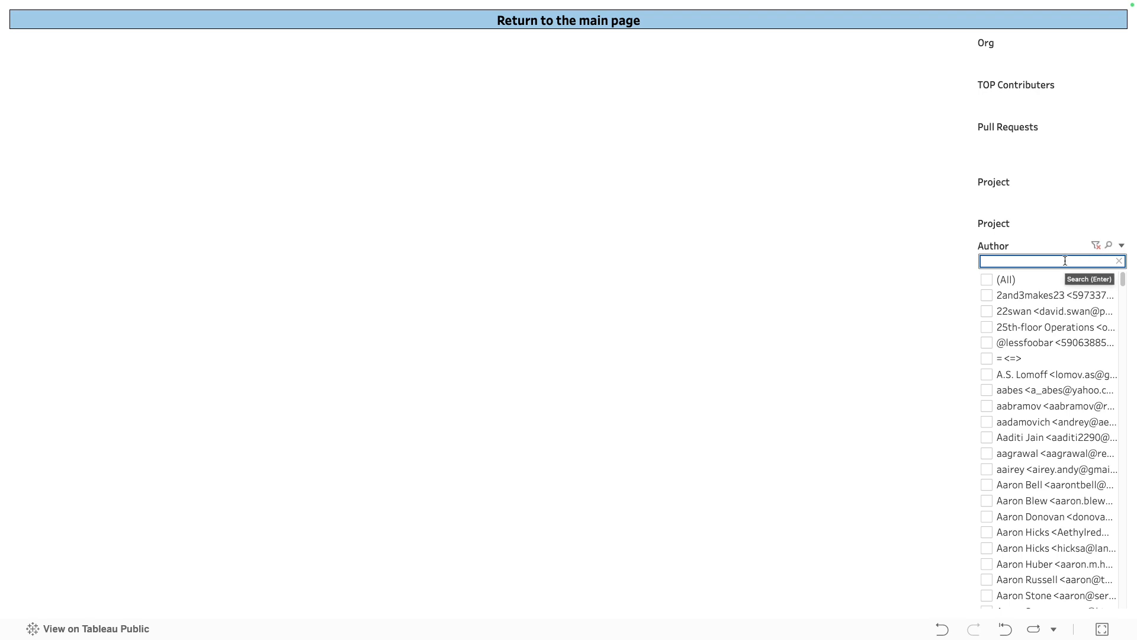
pyautogui.write('marek')
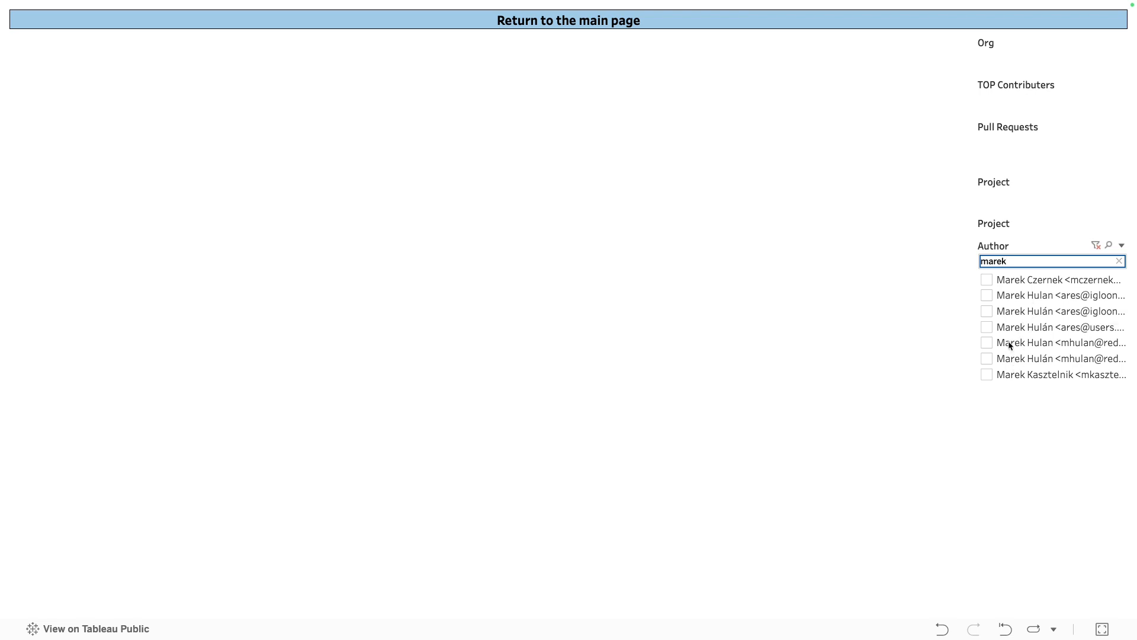
pyautogui.click(987, 295)
pyautogui.click(986, 311)
pyautogui.click(986, 327)
pyautogui.click(987, 343)
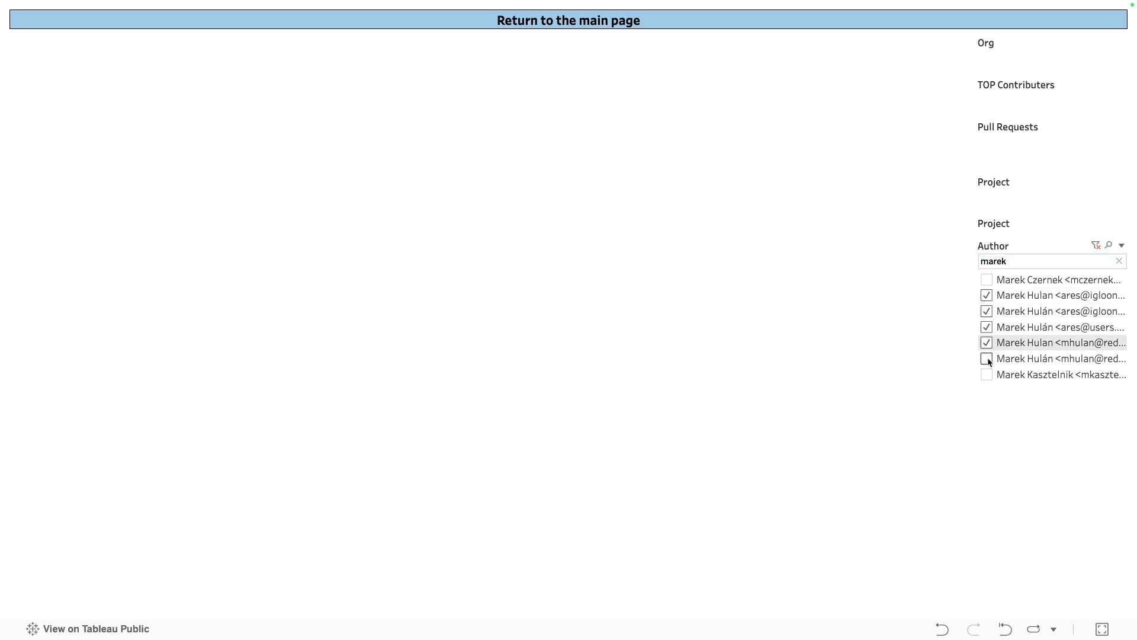
pyautogui.click(987, 358)
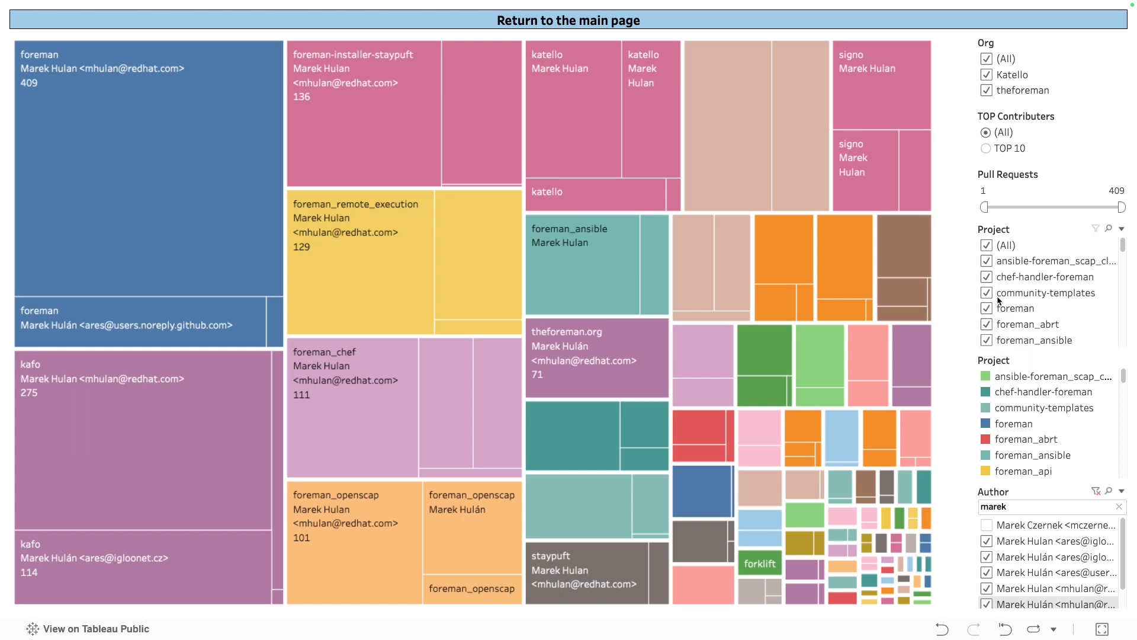
# Step: Exclude theforeman organization and highlight the contributor's katello tiles to check their combined pull requests, clearing the highlight when done
pyautogui.click(987, 90)
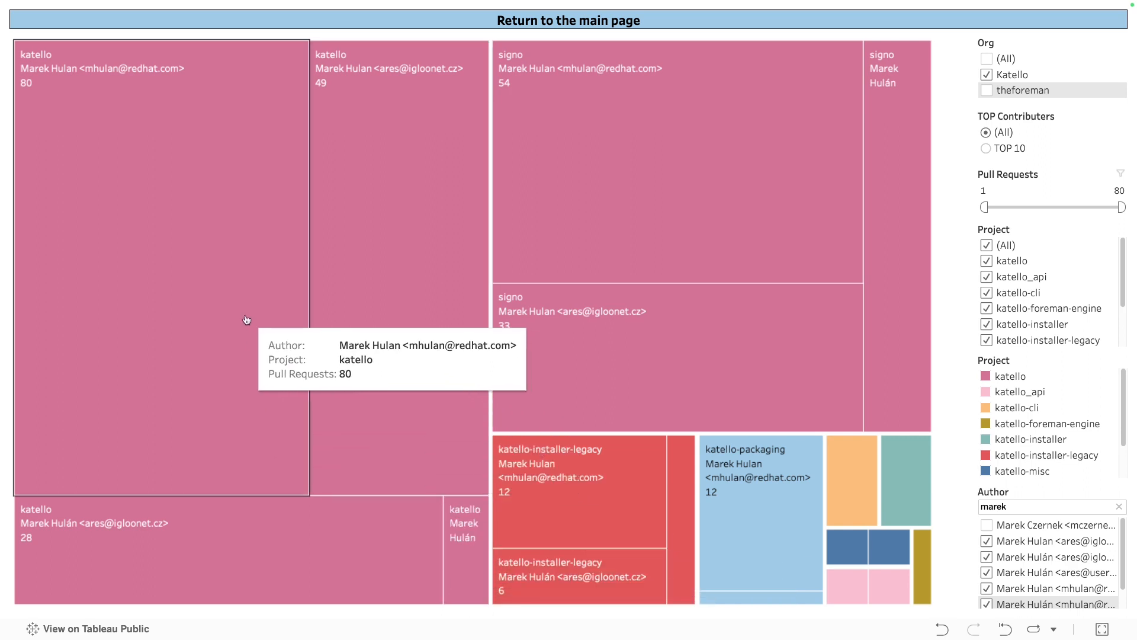
pyautogui.moveTo(243, 327); pyautogui.dragTo(466, 574)
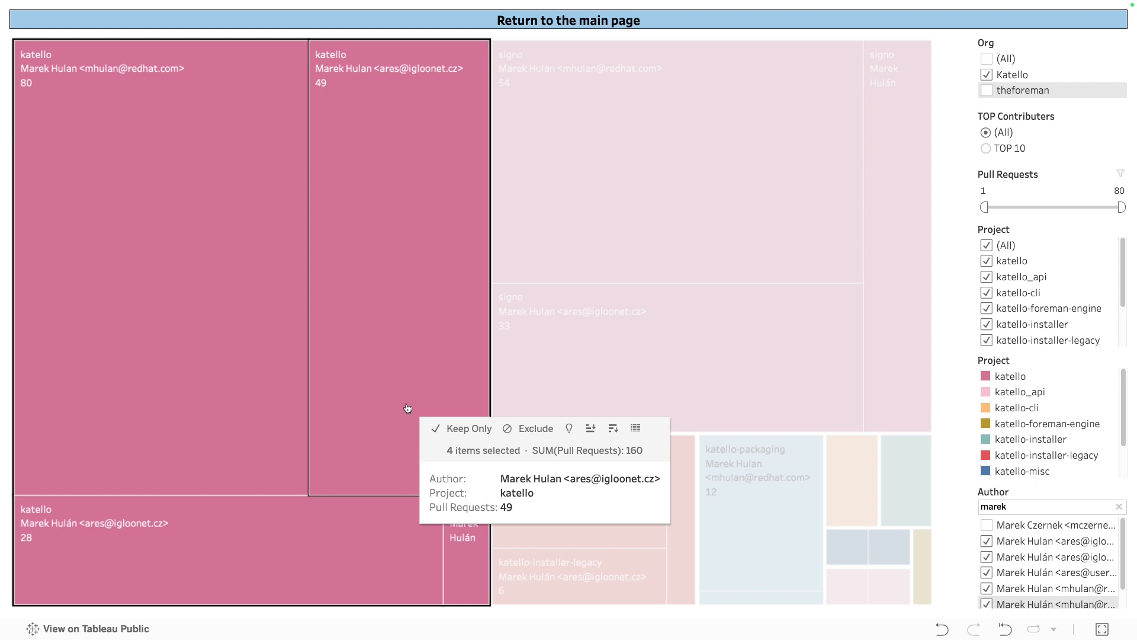
pyautogui.click(394, 274)
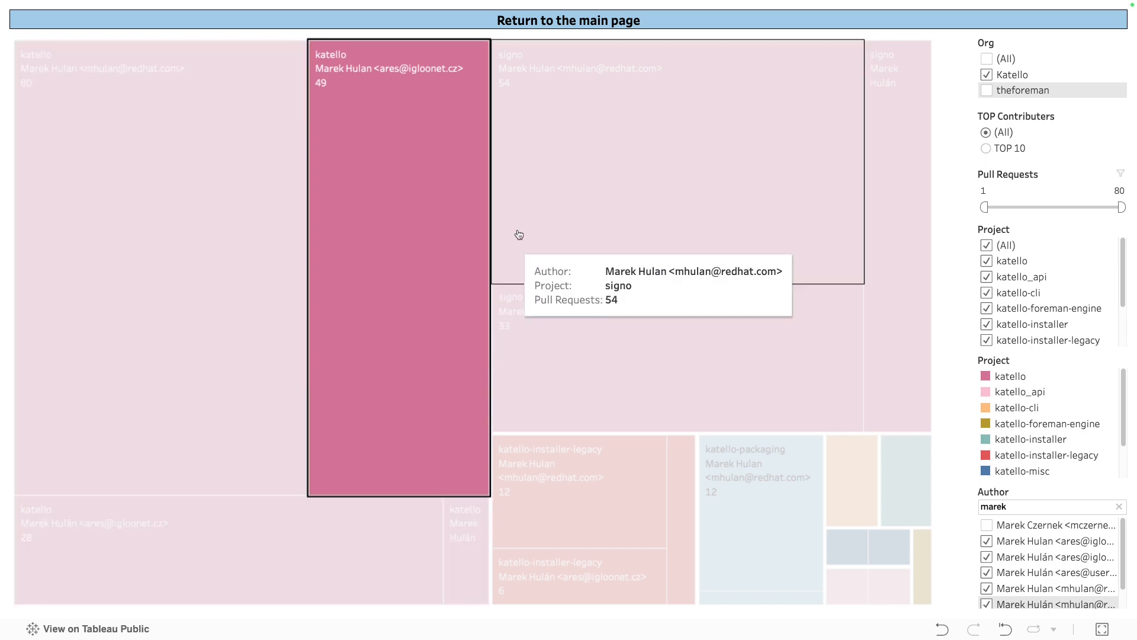
pyautogui.click(406, 254)
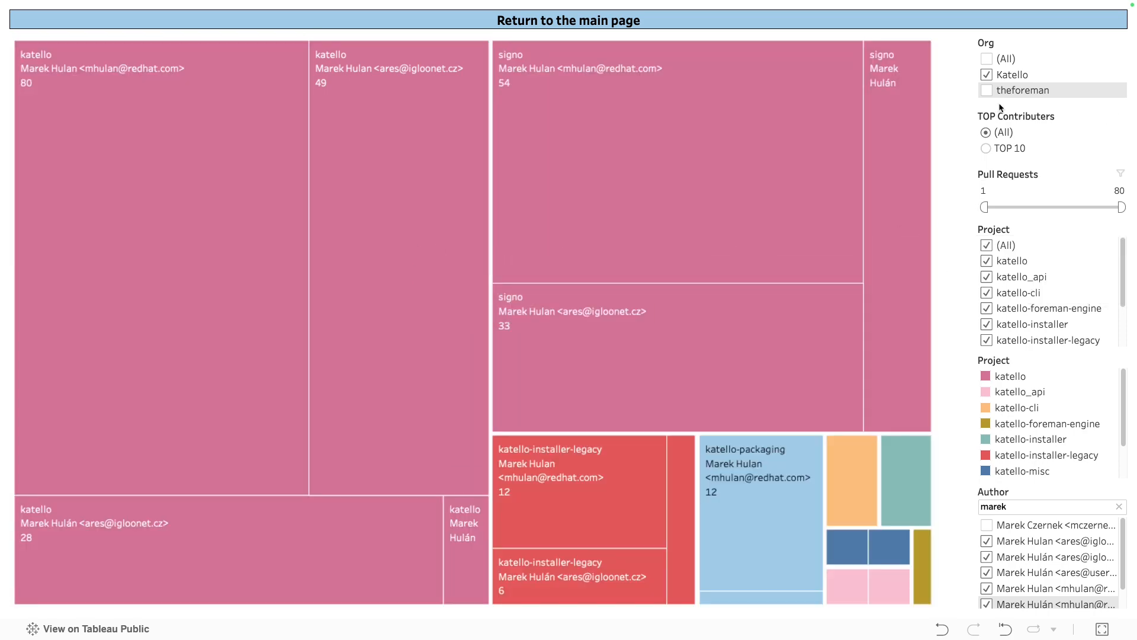
# Step: Include theforeman organization again and select all of the contributor's tiles to view the total pull requests
pyautogui.click(988, 91)
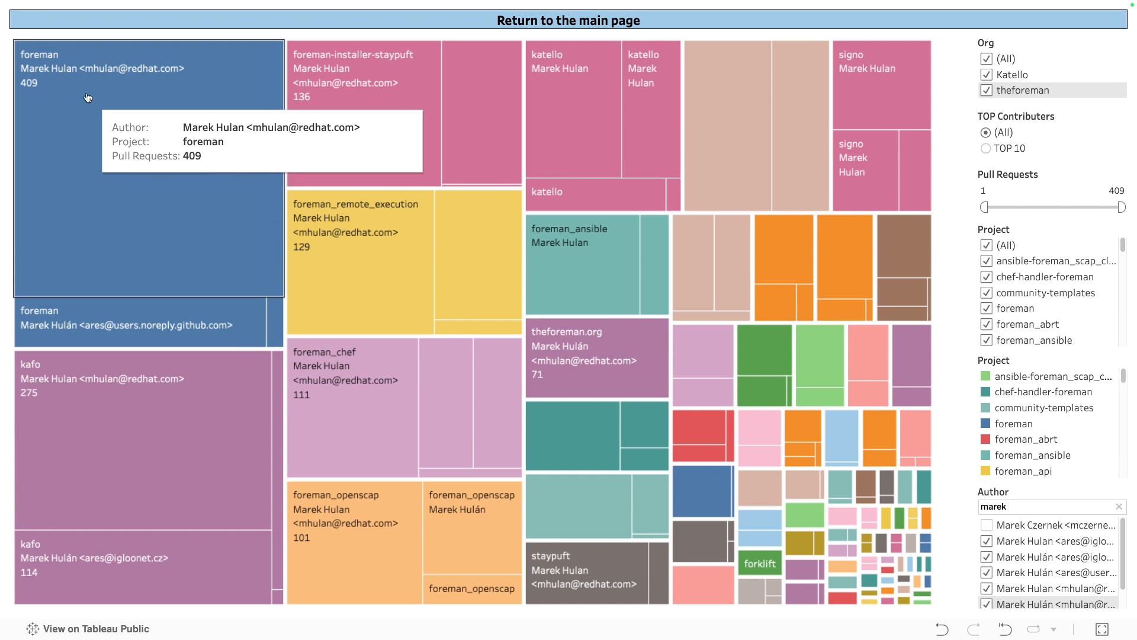
pyautogui.moveTo(72, 55); pyautogui.dragTo(927, 602)
pyautogui.moveTo(150, 190)
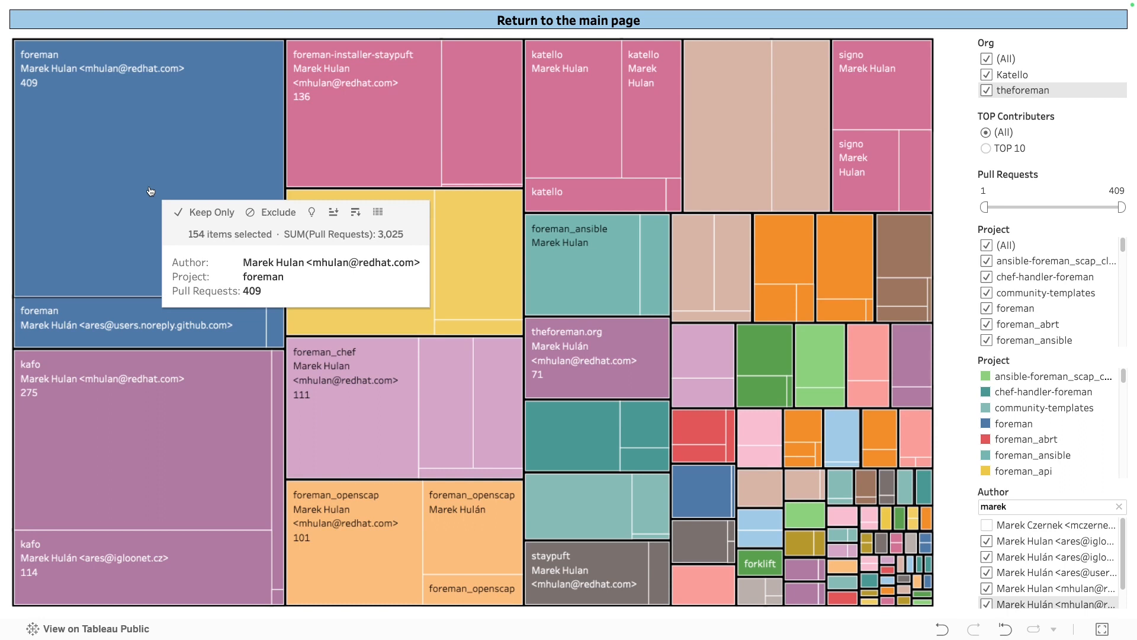
# Step: Restore all authors in the treemap and examine the contributor's highlighted tiles in the foreman, katello and other projects
pyautogui.click(1118, 507)
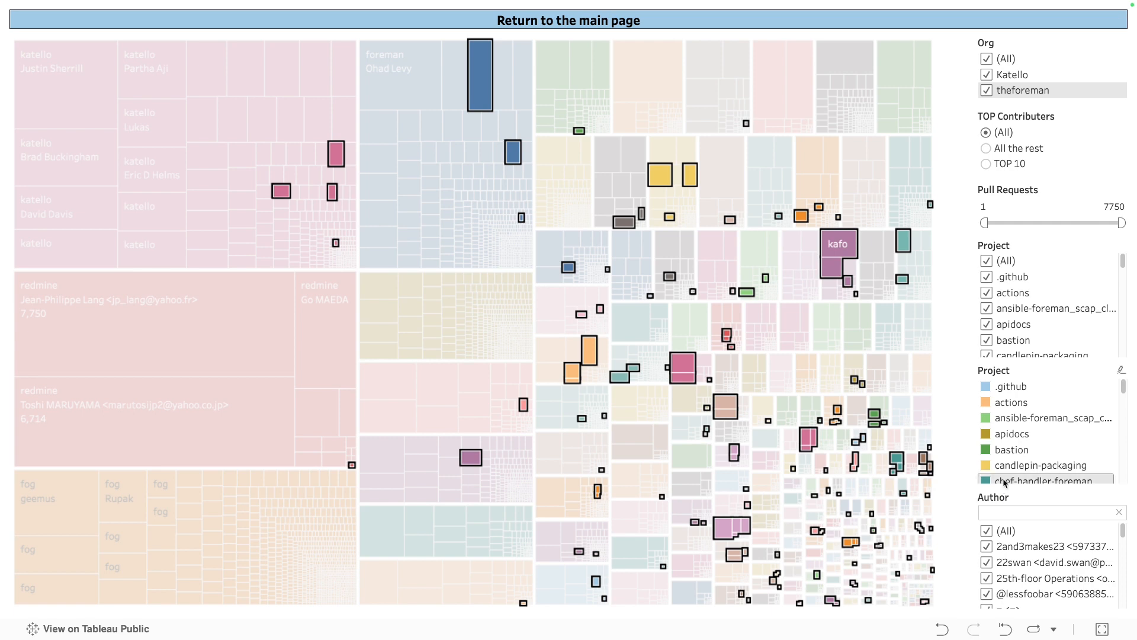
pyautogui.moveTo(490, 78)
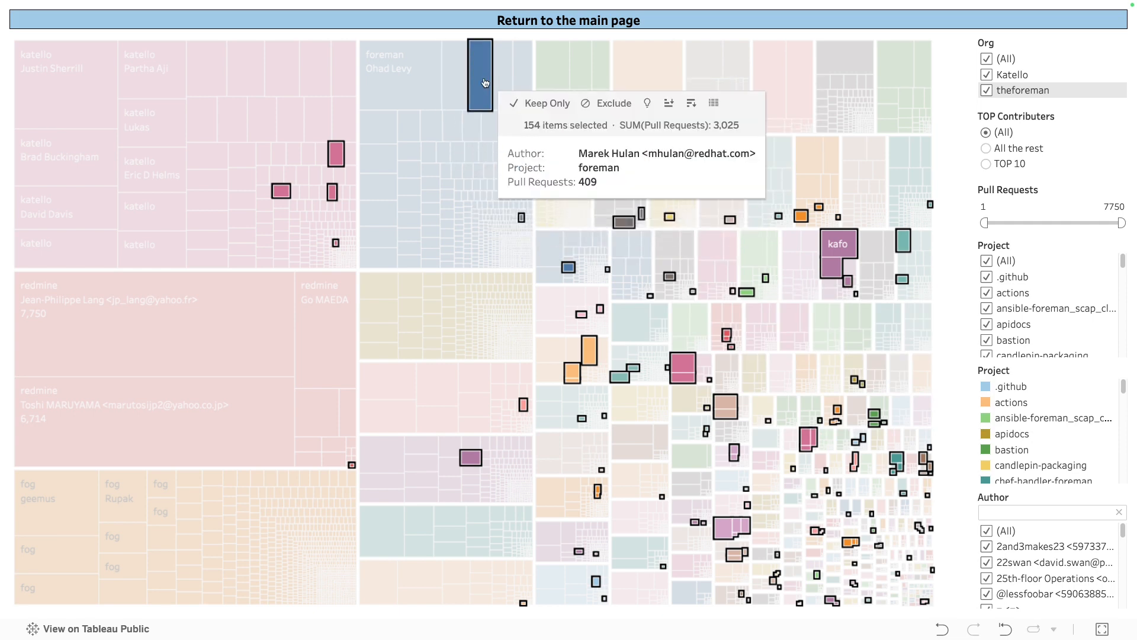
pyautogui.moveTo(335, 156)
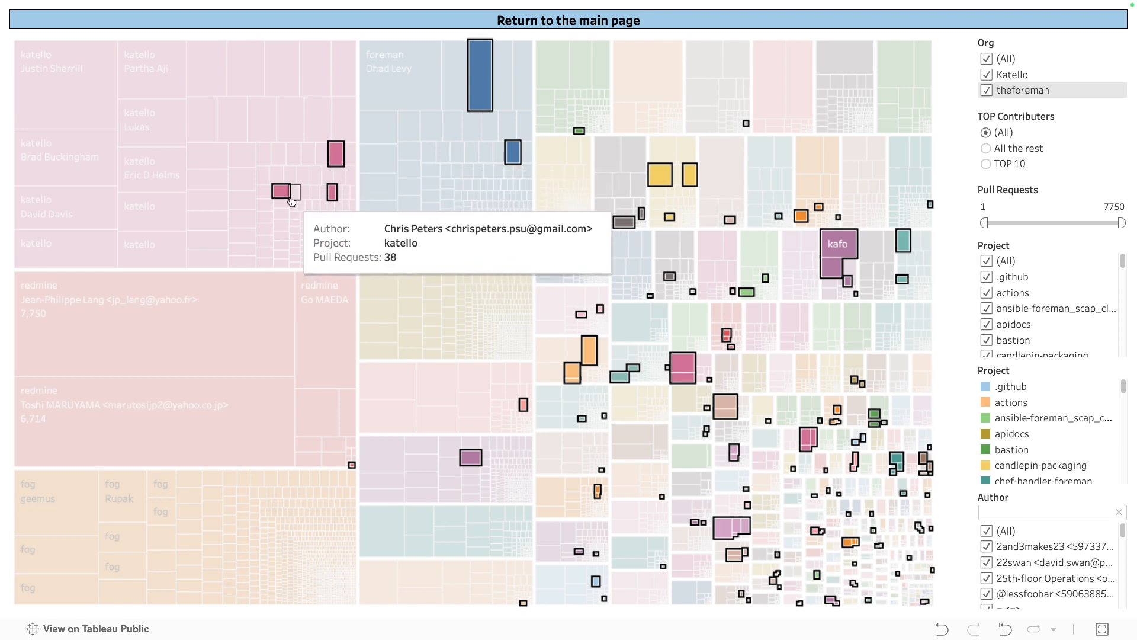
pyautogui.moveTo(282, 195)
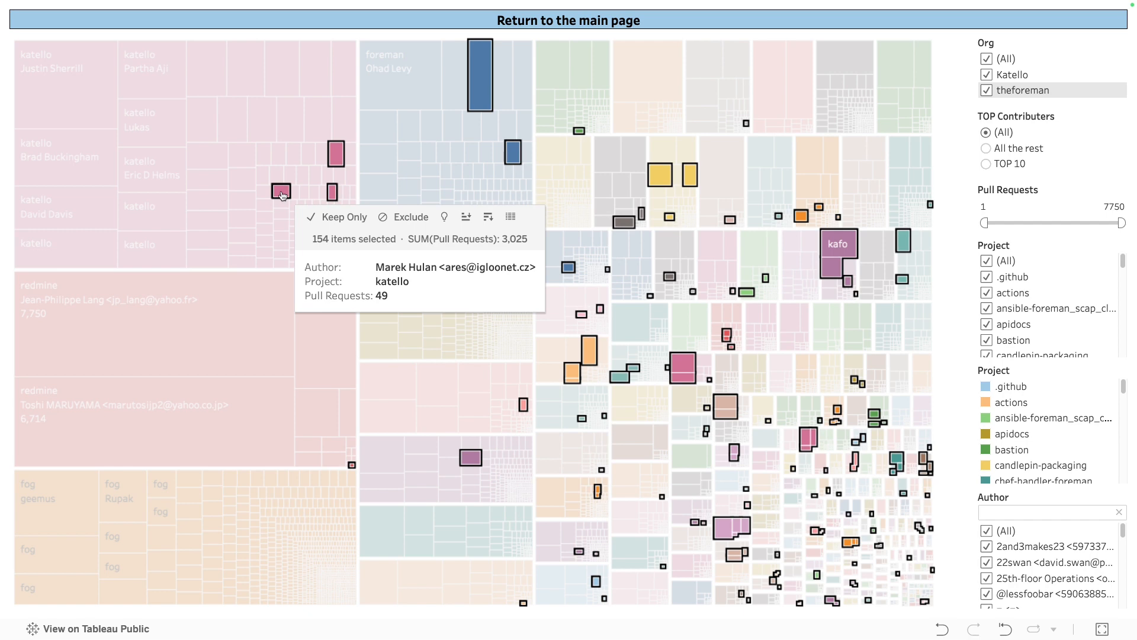
pyautogui.moveTo(333, 197)
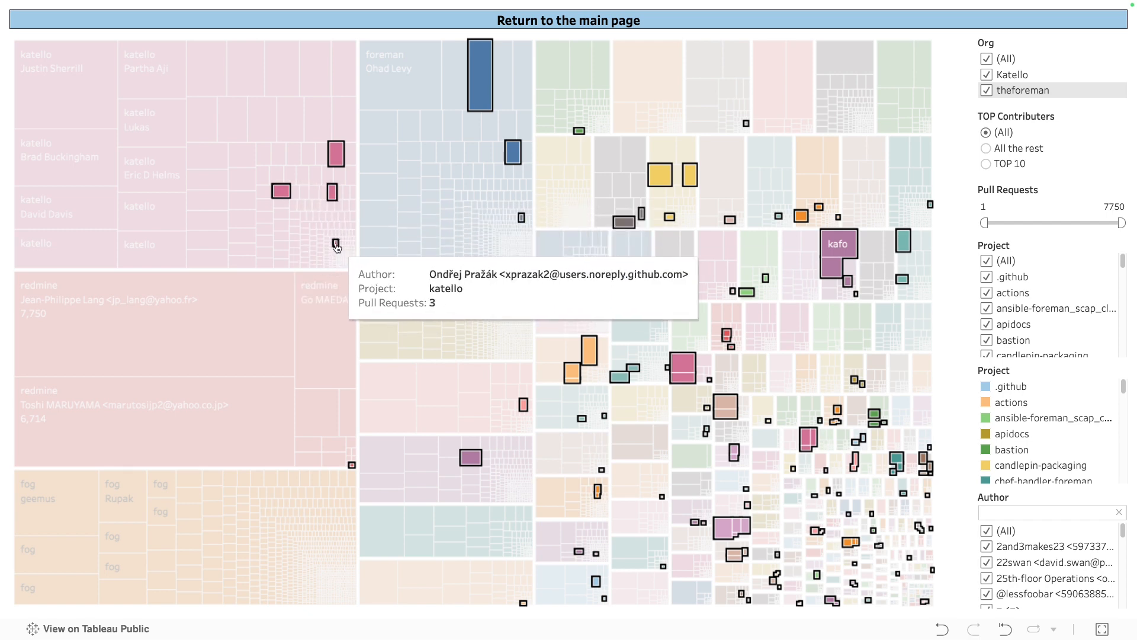
pyautogui.moveTo(336, 246)
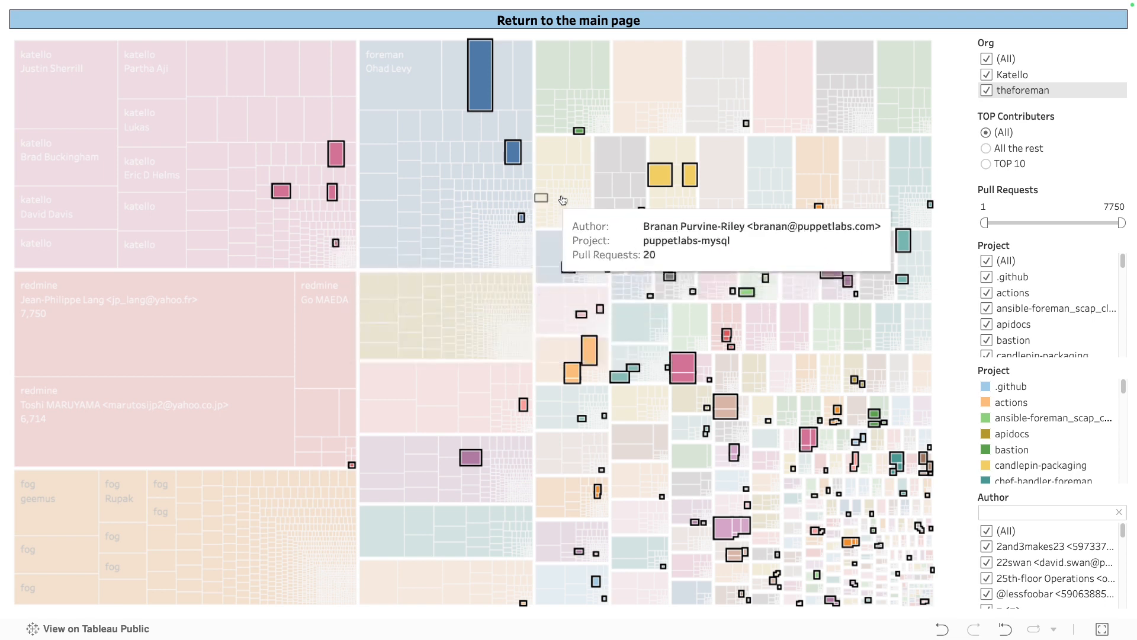
pyautogui.moveTo(663, 182)
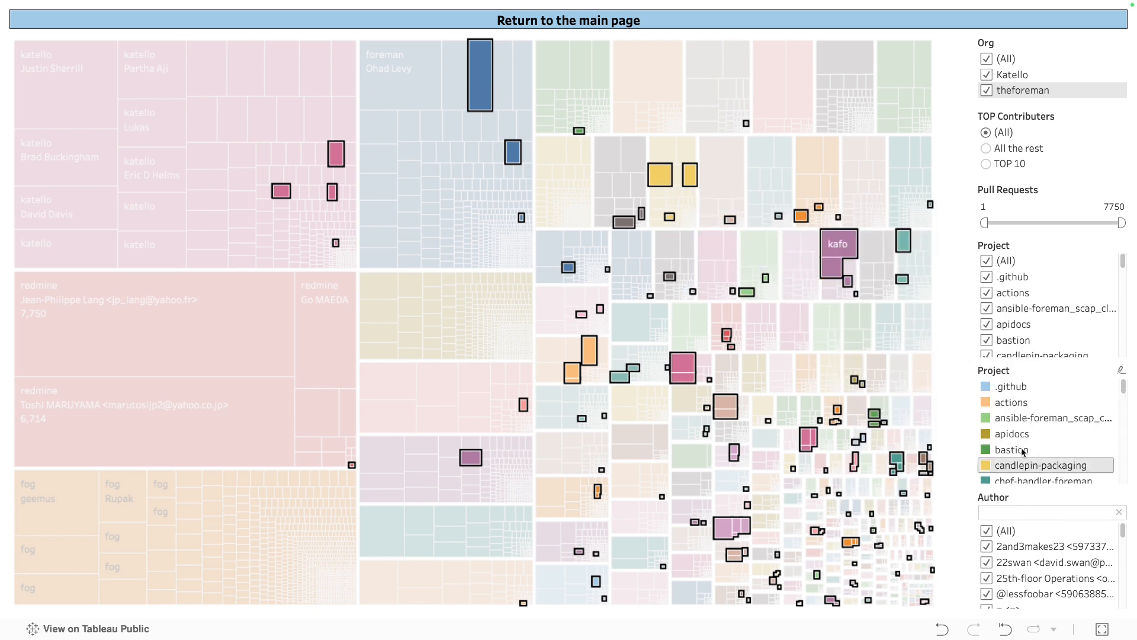
# Step: Close the author search, clear the highlighted tiles and revert the dashboard
pyautogui.click(1119, 512)
pyautogui.click(948, 244)
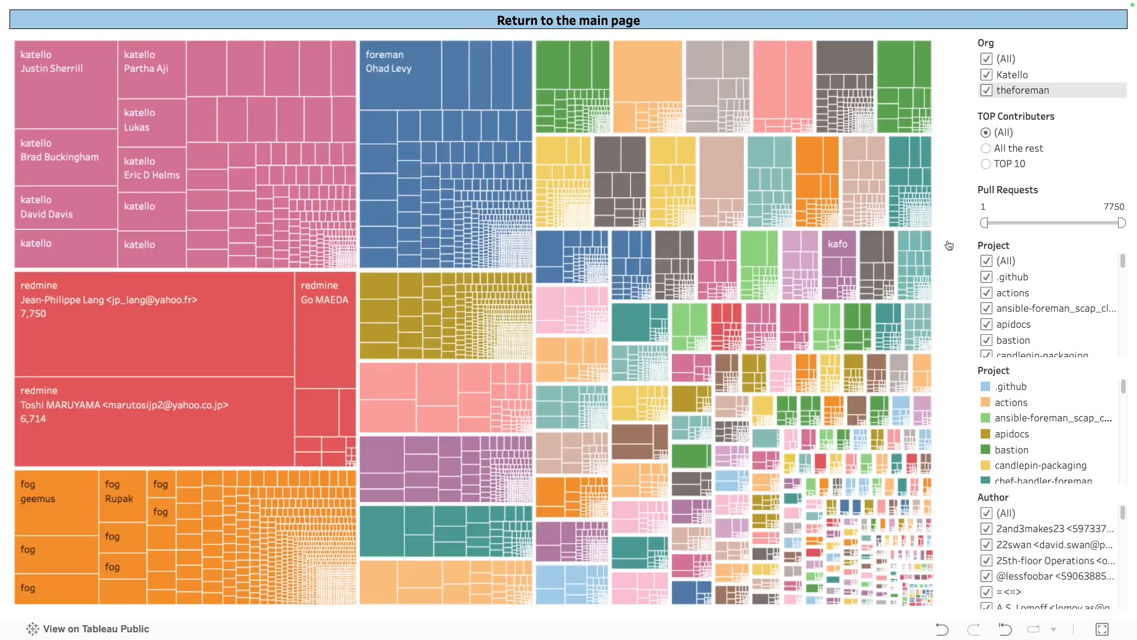
pyautogui.click(1006, 630)
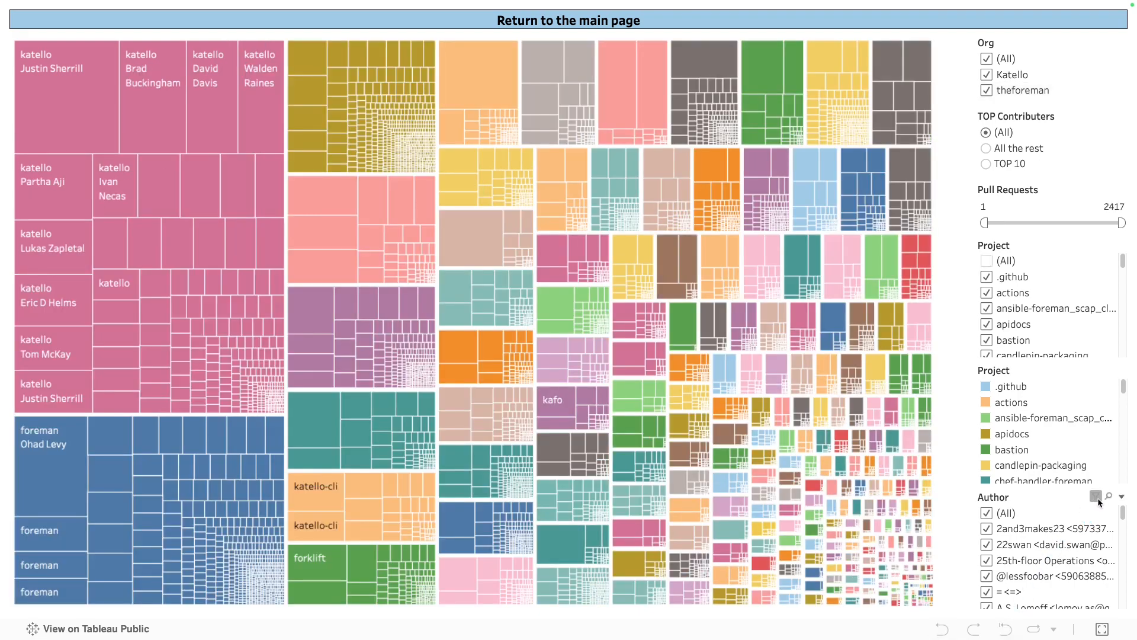
# Step: Deselect all authors, search the Author filter for another contributor's partial name and include all five matching entries
pyautogui.click(986, 513)
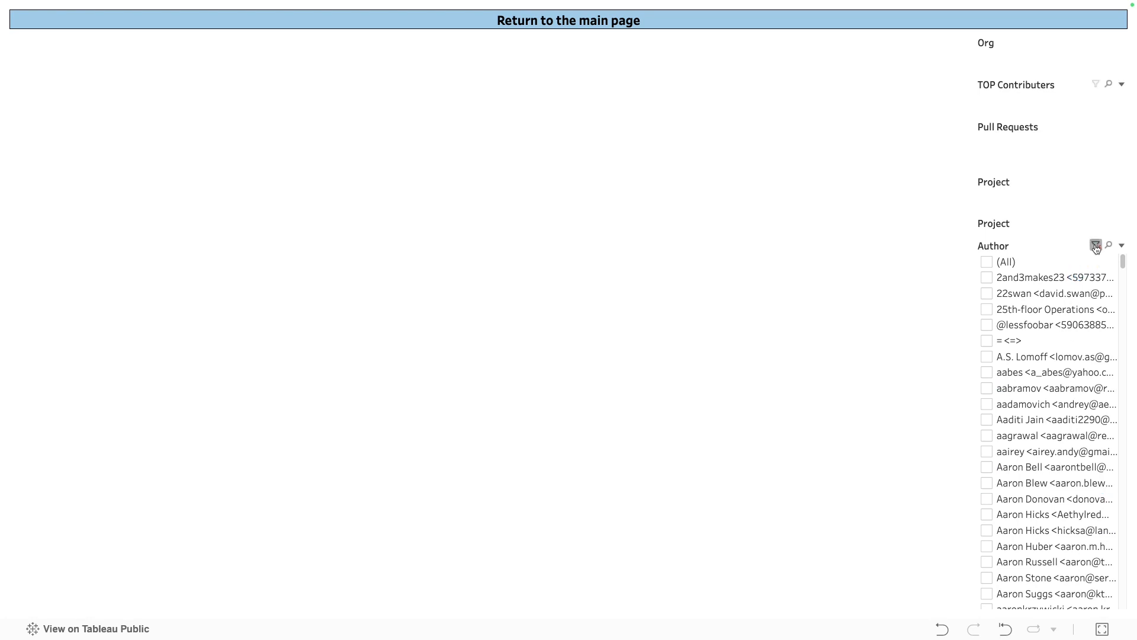
pyautogui.click(1109, 248)
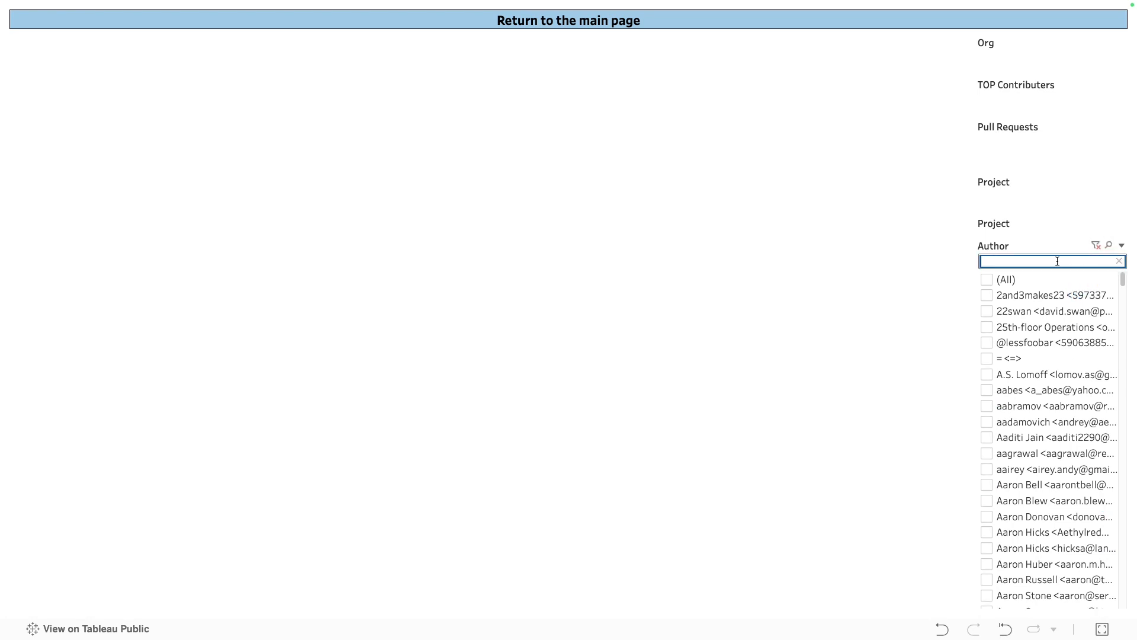
pyautogui.write('chris rob')
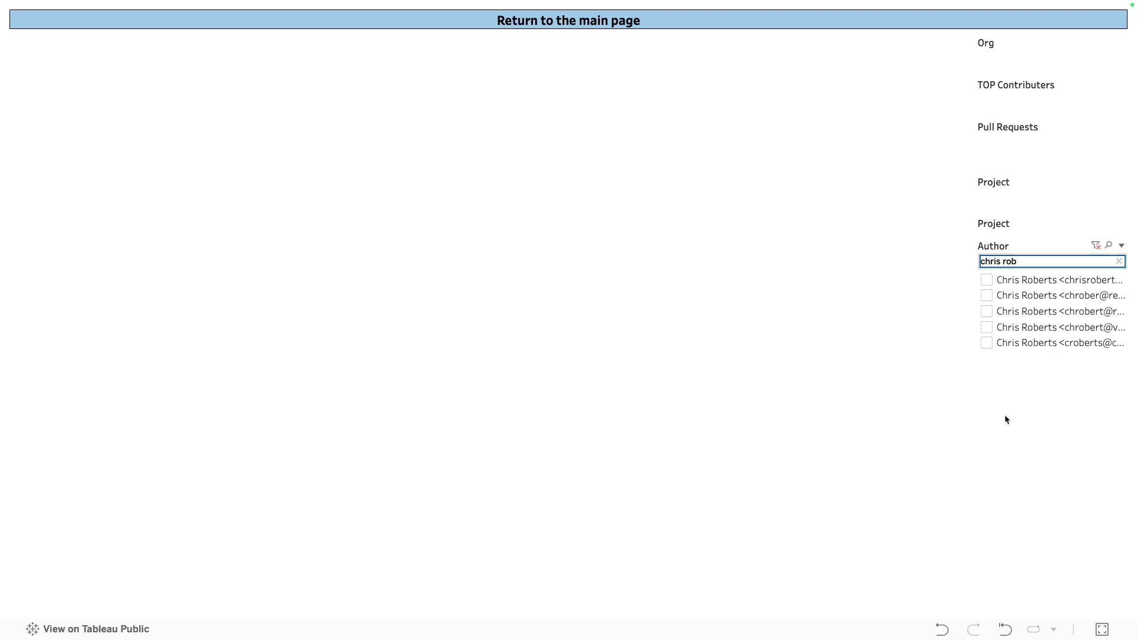
pyautogui.click(987, 280)
pyautogui.click(986, 295)
pyautogui.click(987, 311)
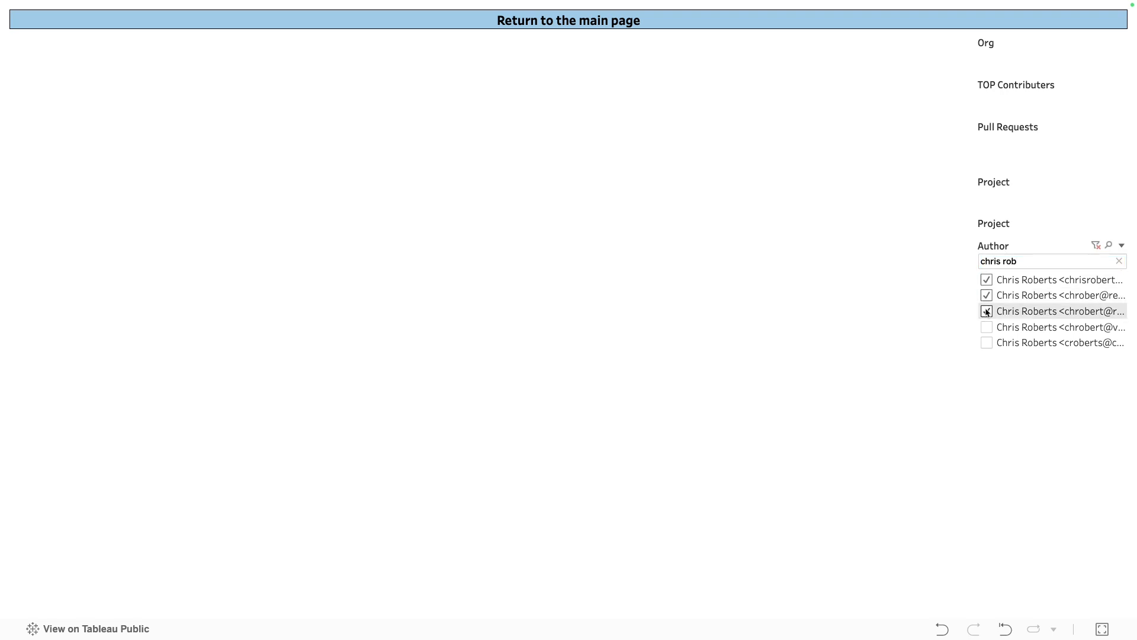
pyautogui.click(987, 327)
pyautogui.click(987, 343)
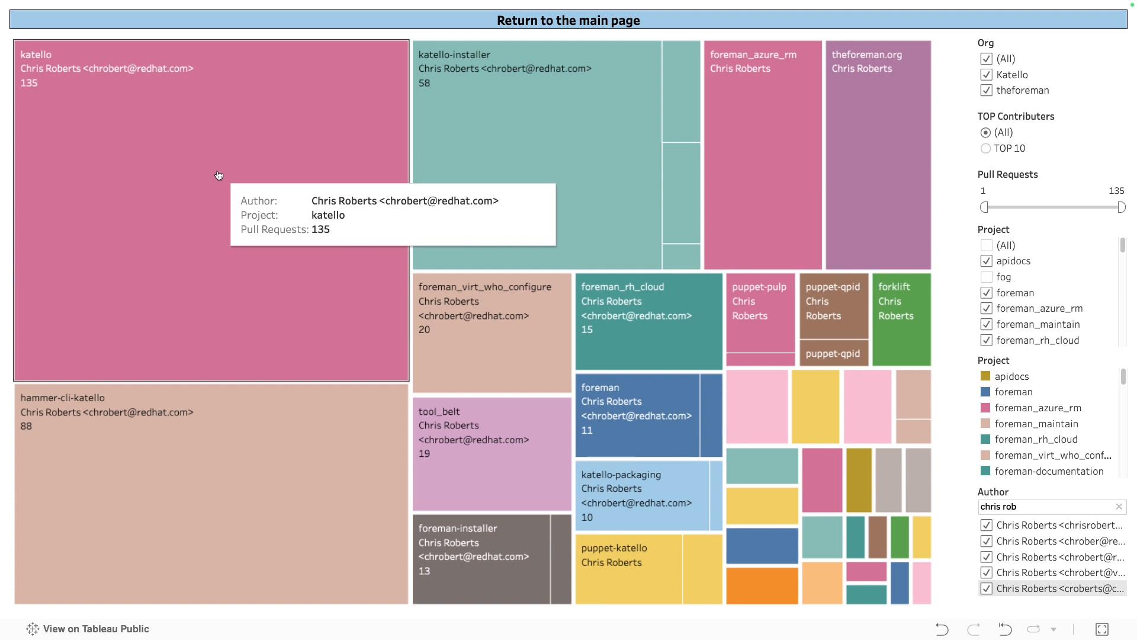
# Step: Select all of this contributor's tiles and reset the Author filter to show them highlighted among all authors
pyautogui.moveTo(147, 90); pyautogui.dragTo(930, 605)
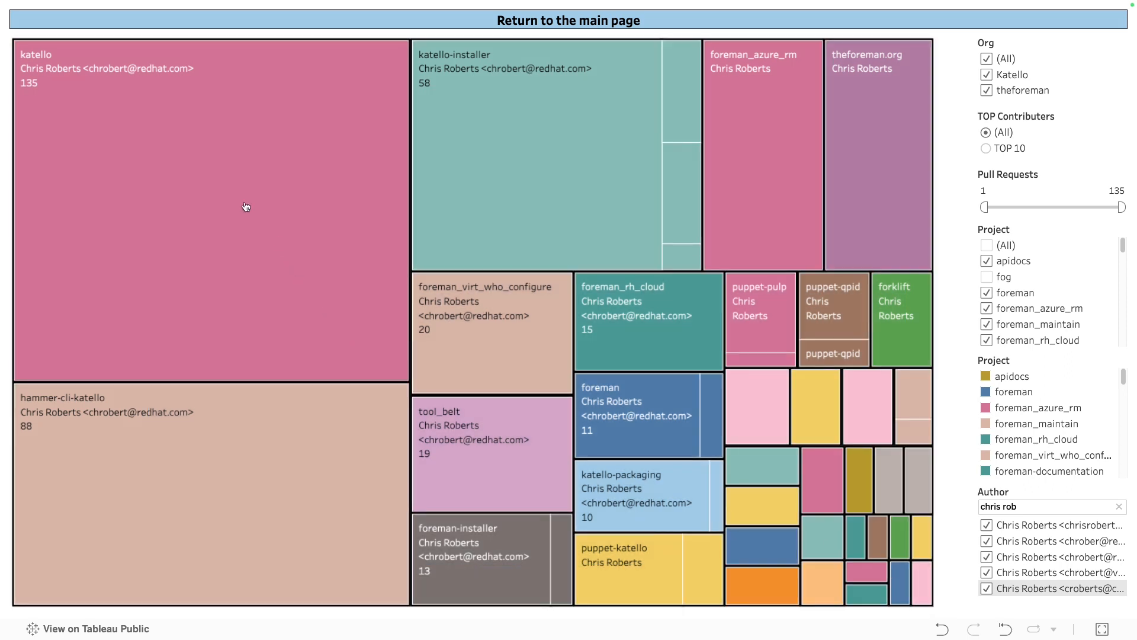
pyautogui.moveTo(242, 203)
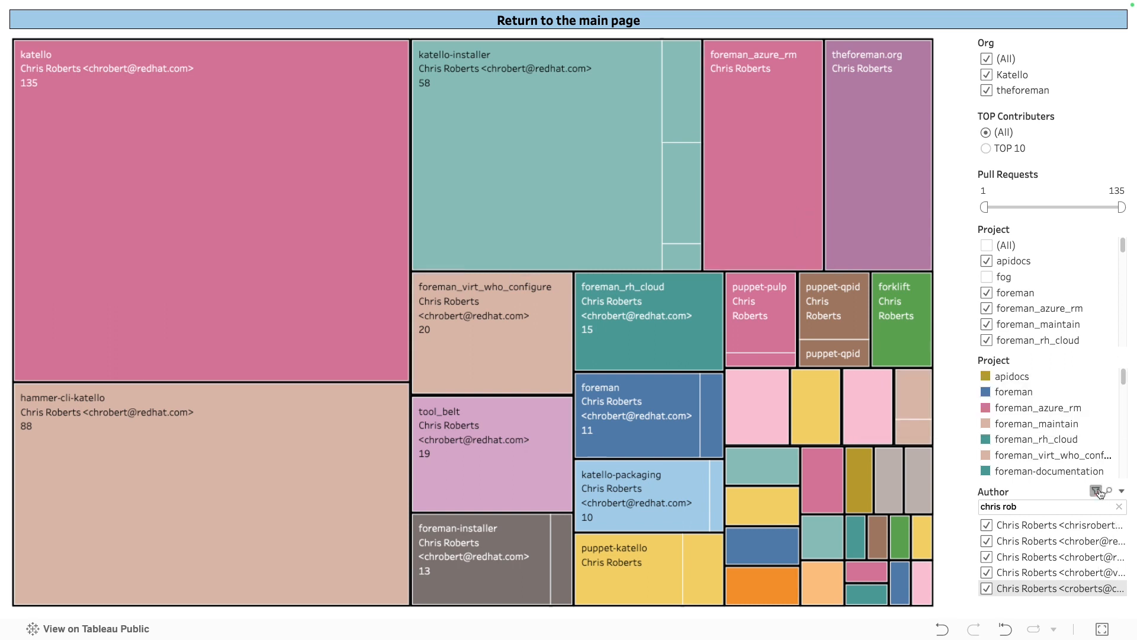
pyautogui.click(1097, 491)
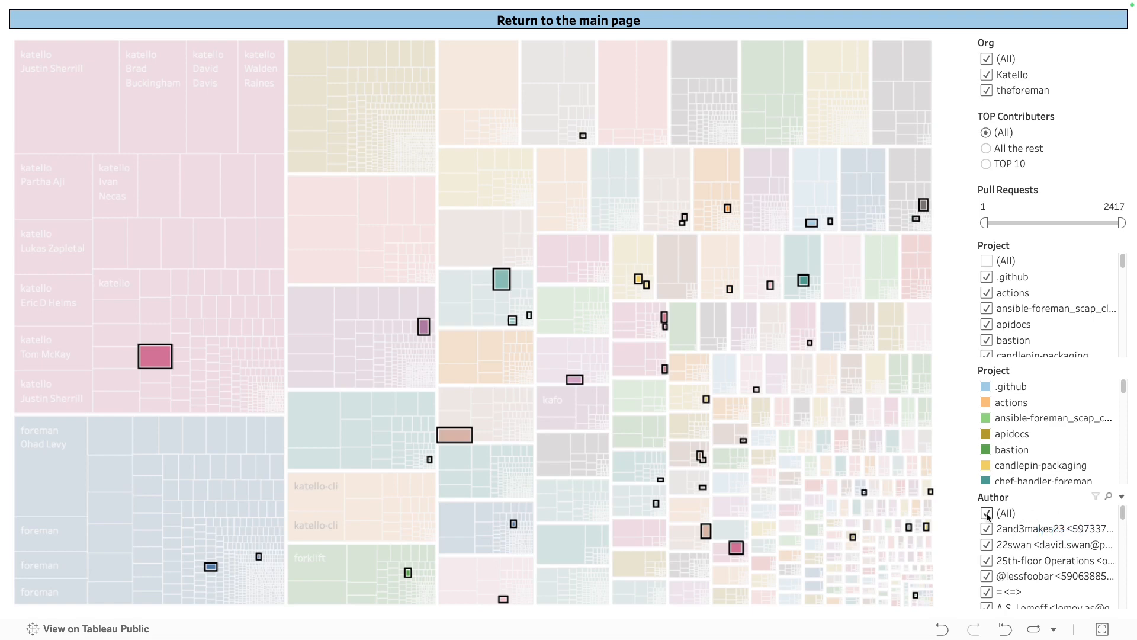
# Step: Deselect all authors, search the Author filter for a third contributor's first name and include both matching entries
pyautogui.click(987, 513)
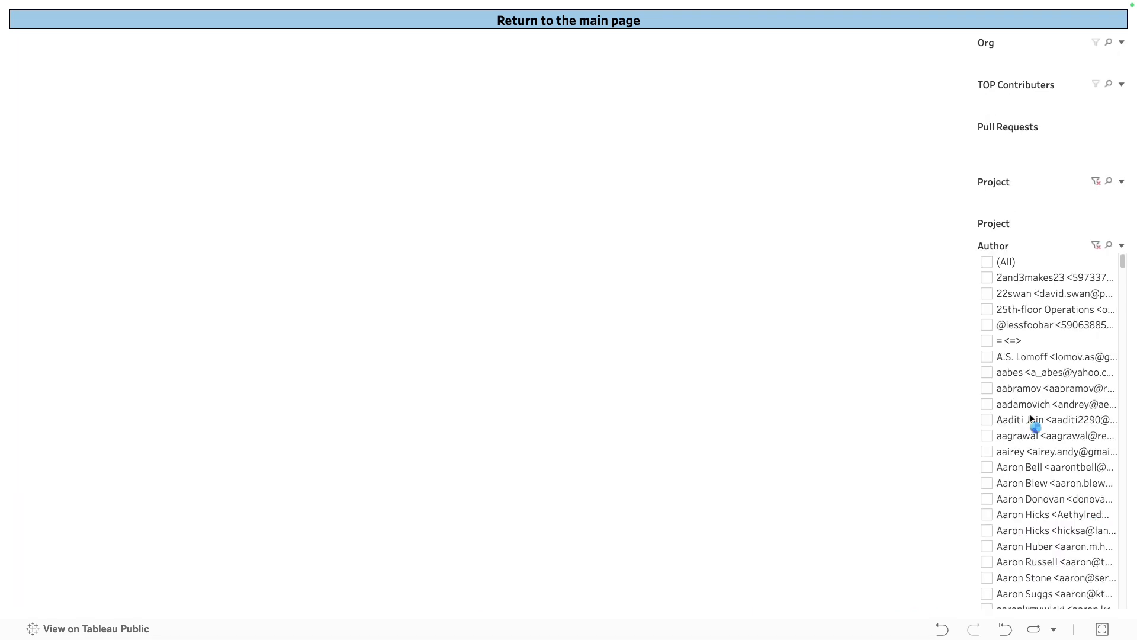
pyautogui.click(1108, 245)
pyautogui.write('waldirio')
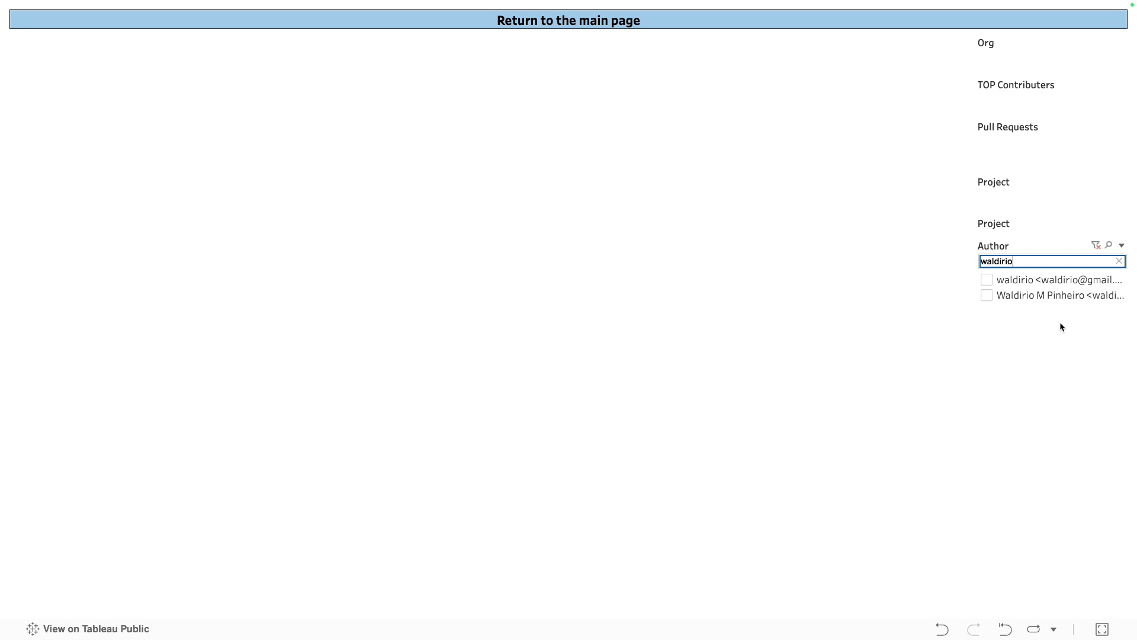
pyautogui.click(986, 281)
pyautogui.click(986, 295)
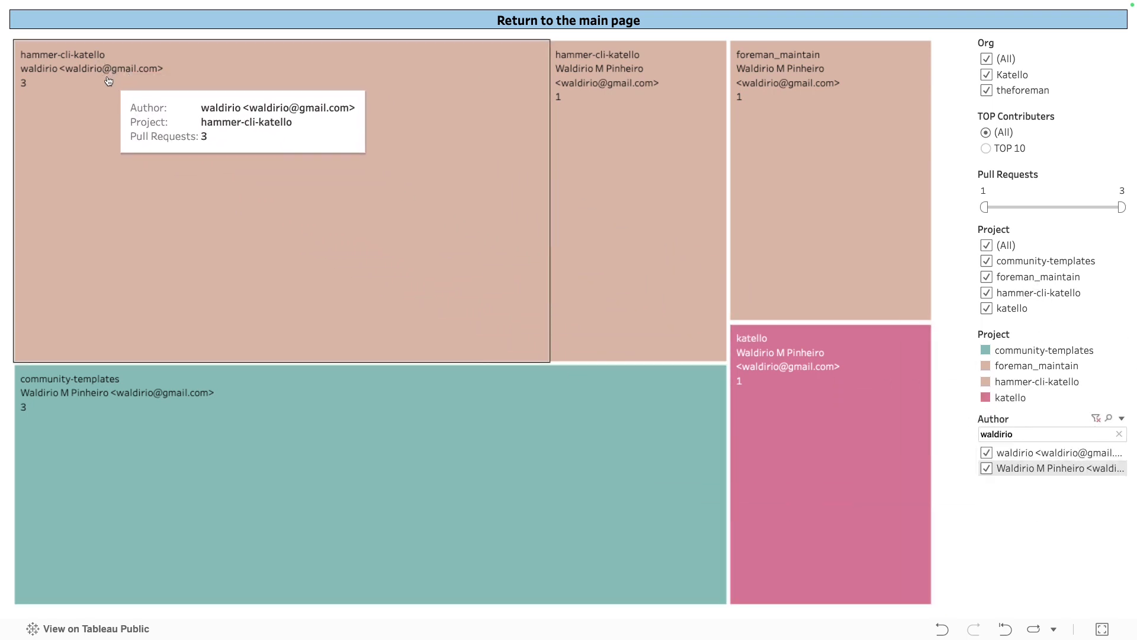
# Step: Select all of the contributor's tiles, narrow the highlight to the larger hammer-cli-katello tile, and revert the dashboard
pyautogui.moveTo(112, 99); pyautogui.dragTo(857, 531)
pyautogui.moveTo(612, 482)
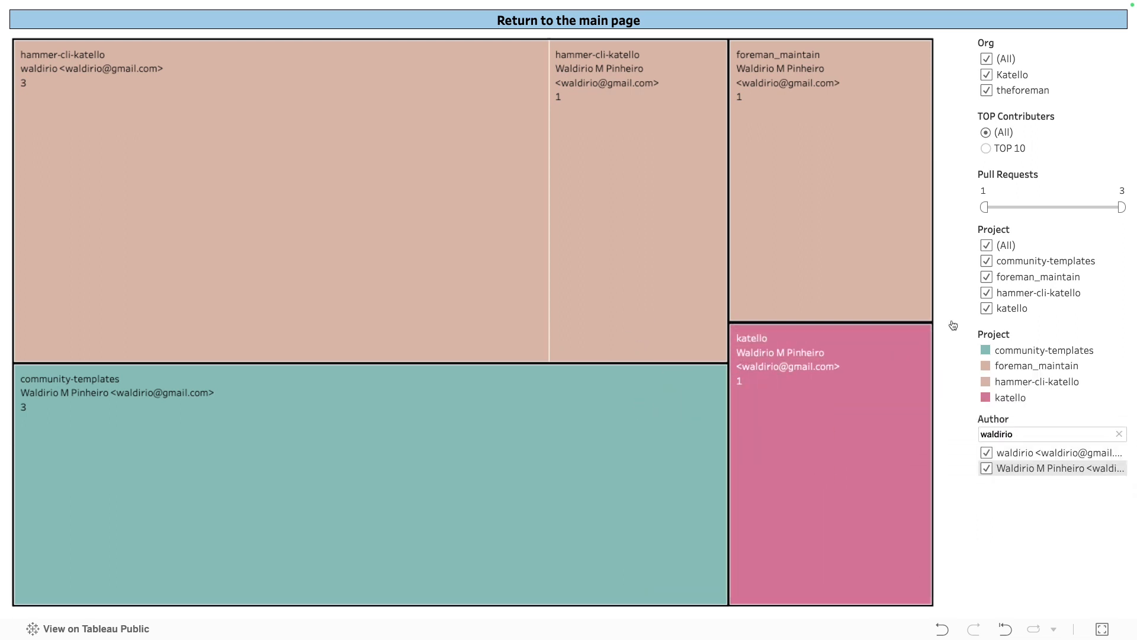
pyautogui.click(444, 239)
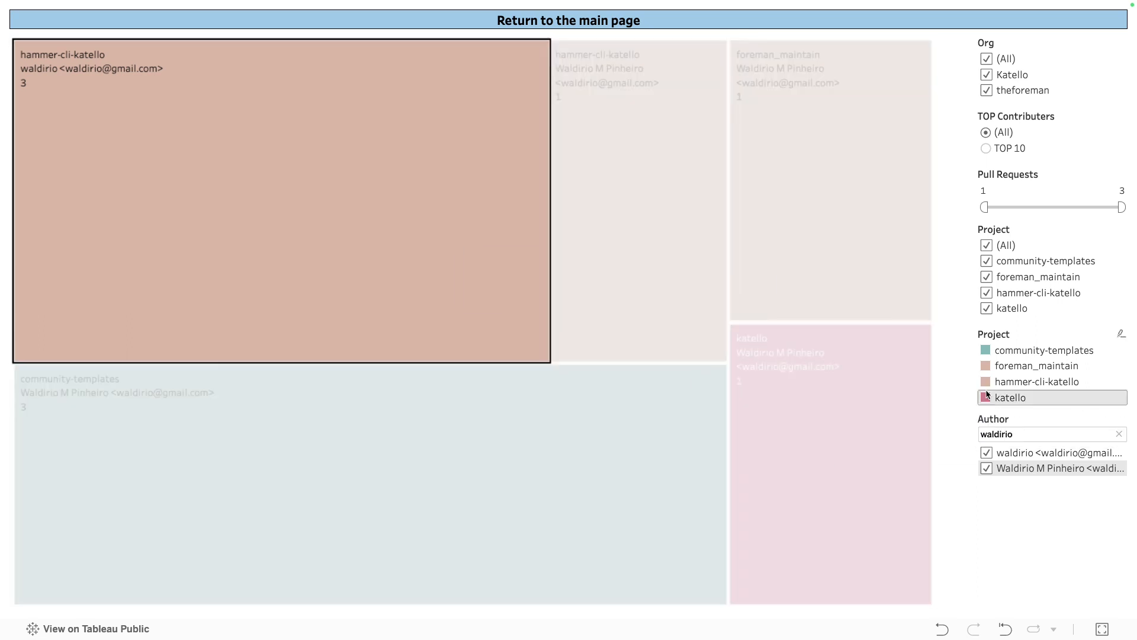
pyautogui.click(1006, 632)
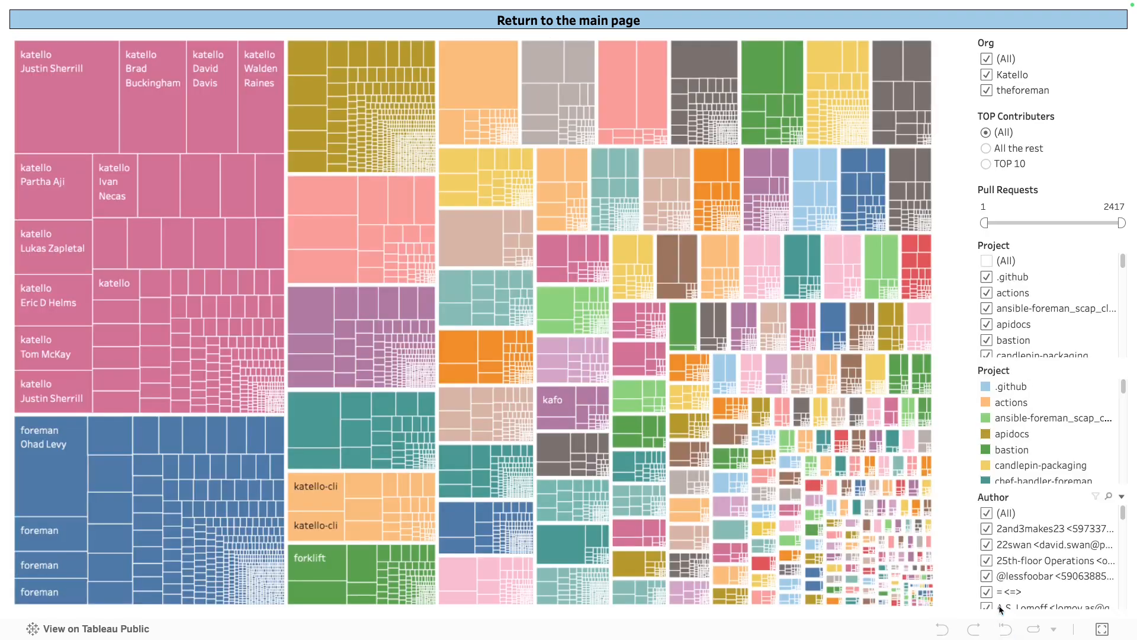
# Step: Exclude theforeman from the Org filter and set the Pull Requests minimum to 1093, 743, 569 and finally 190
pyautogui.click(986, 90)
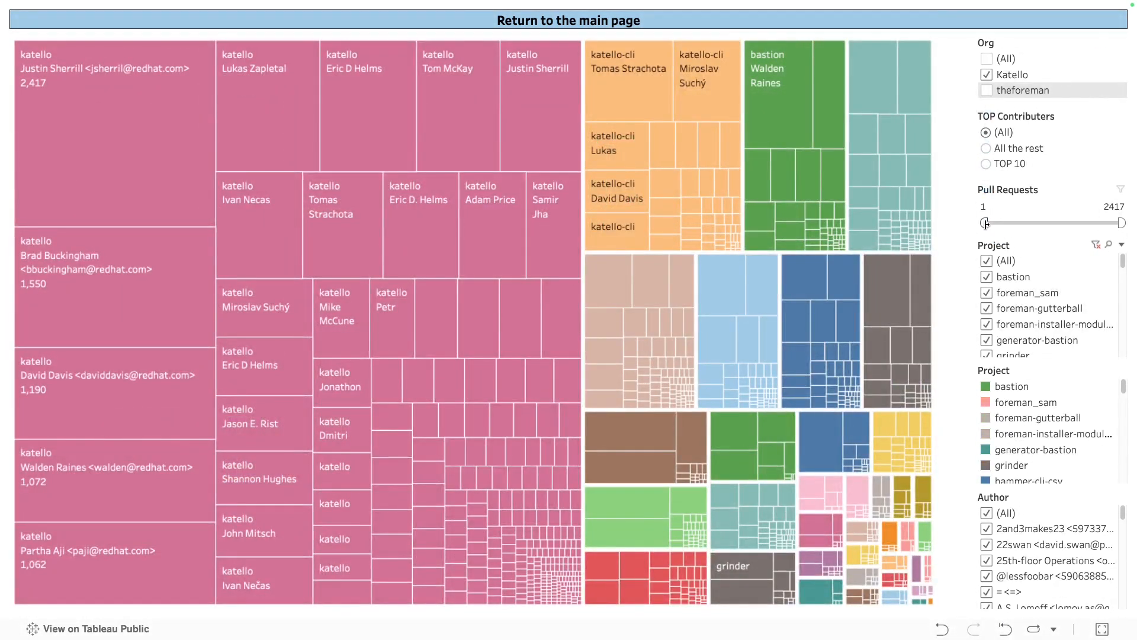
pyautogui.moveTo(986, 223); pyautogui.dragTo(1035, 231)
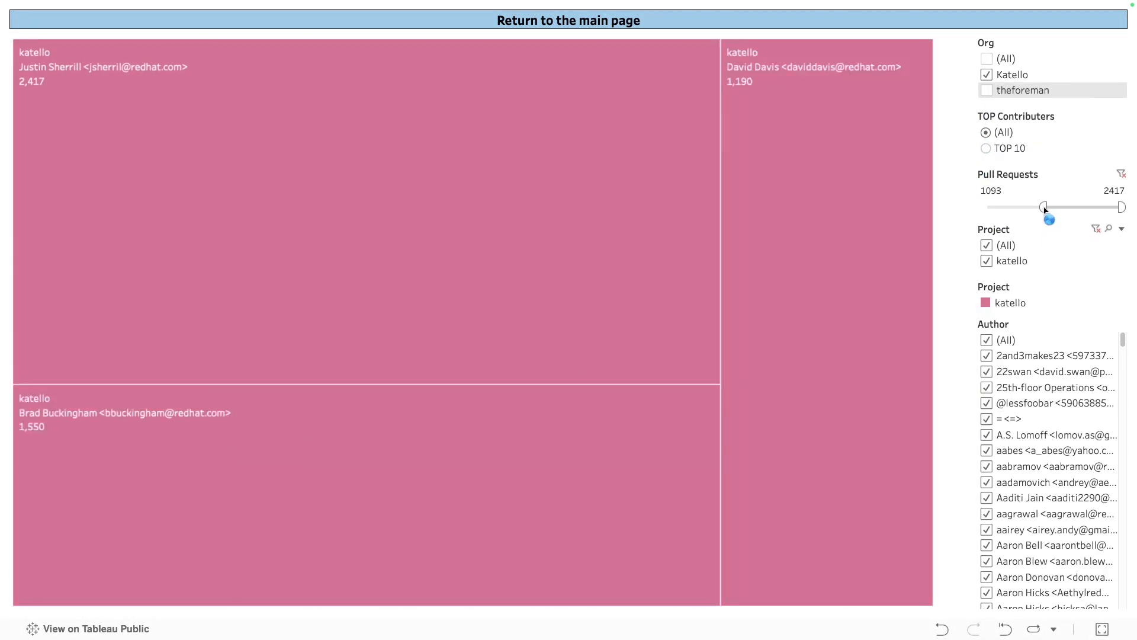
pyautogui.moveTo(1043, 207); pyautogui.dragTo(1024, 211)
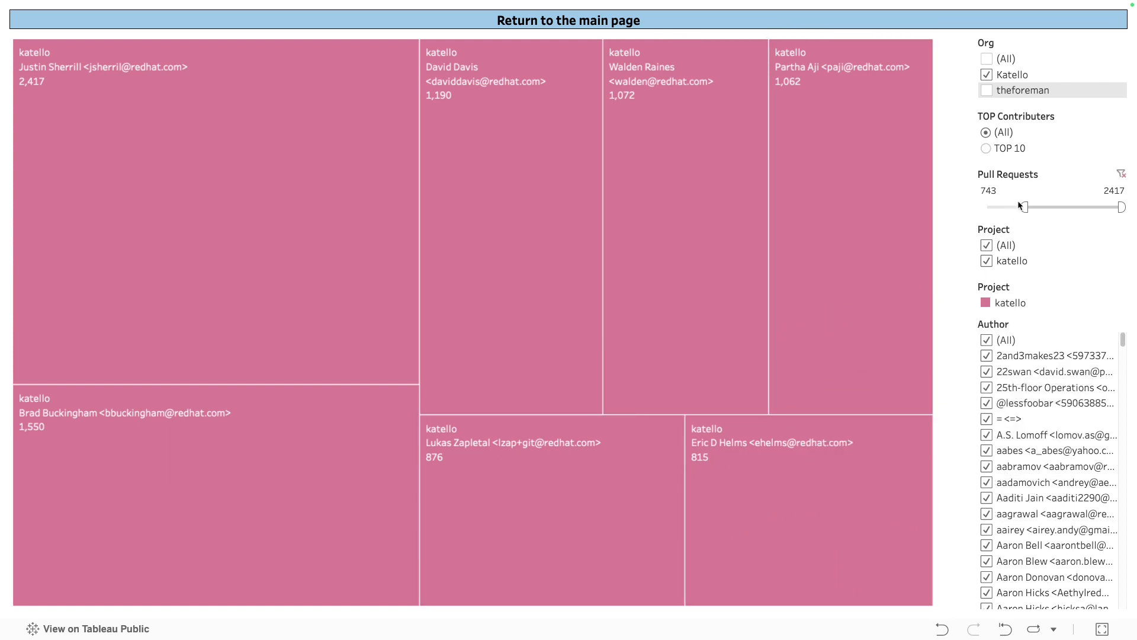
pyautogui.moveTo(1025, 206); pyautogui.dragTo(1015, 208)
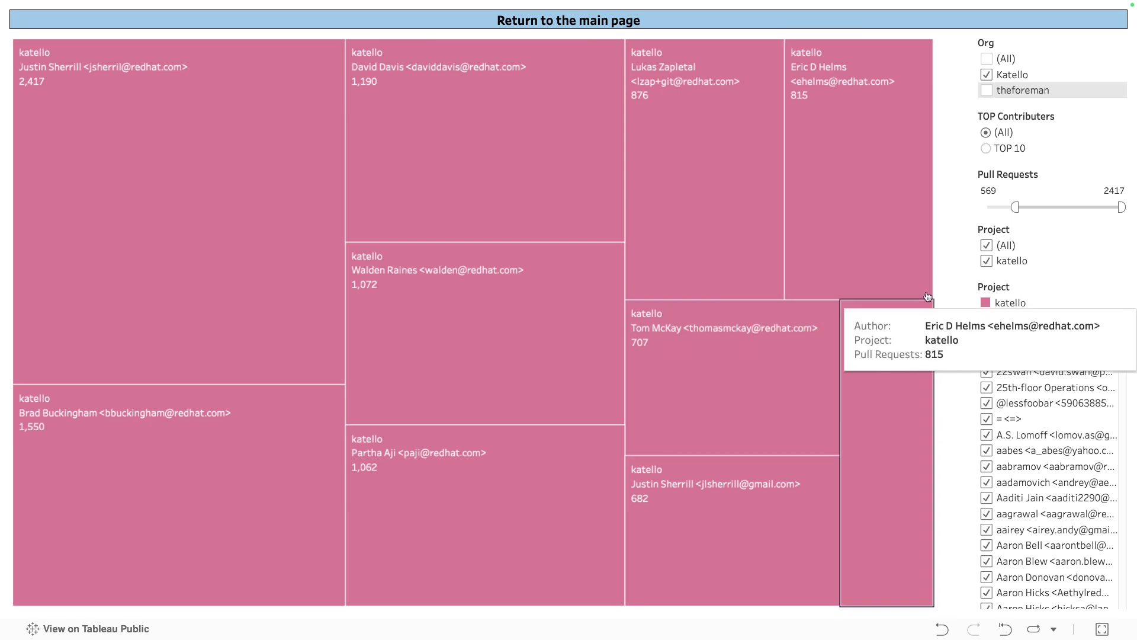
pyautogui.moveTo(1015, 207); pyautogui.dragTo(992, 209)
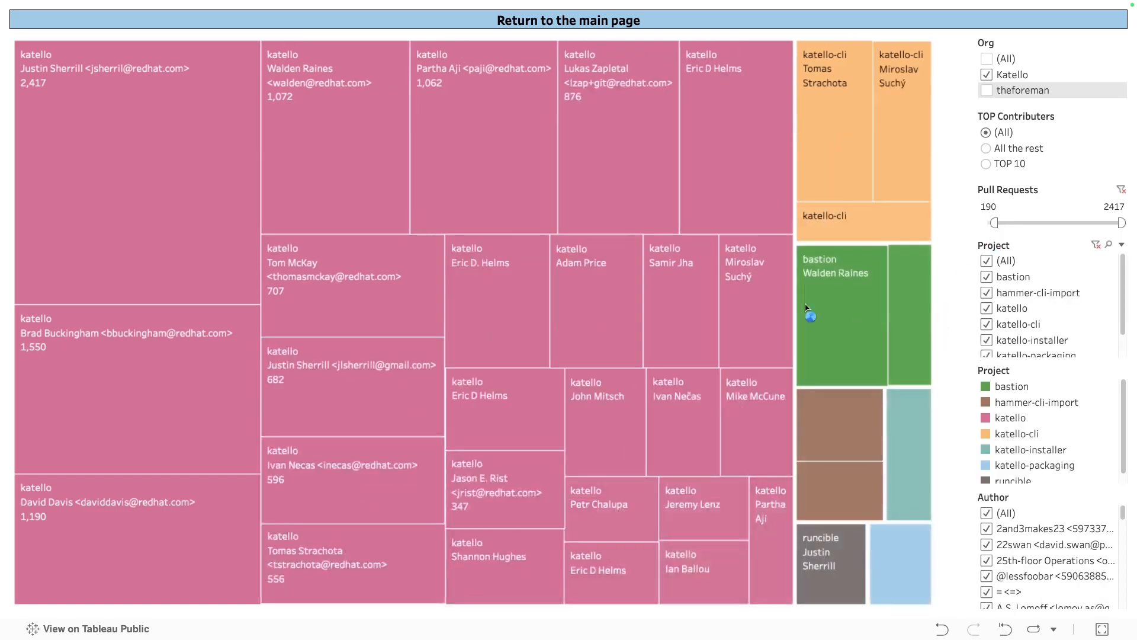